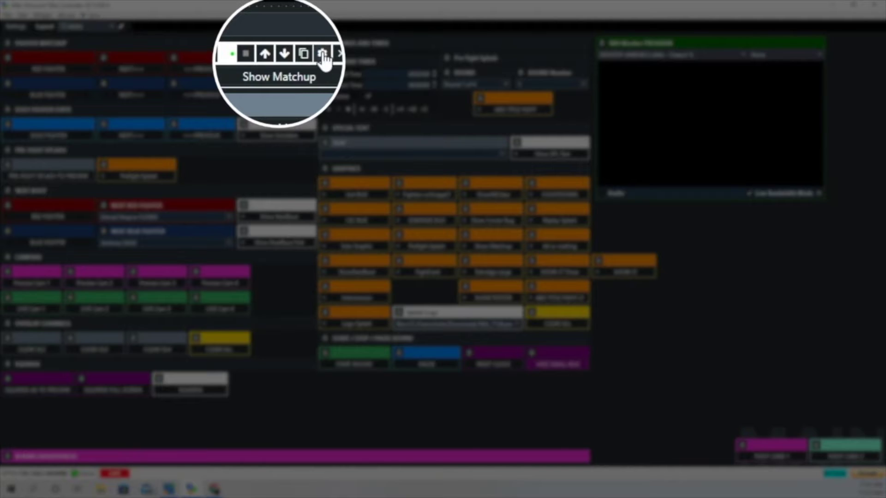
- Inspect the Show Matchup button's properties down to its overlay script commands, then close them
{"action": "left_click", "coordinate": [322, 54]}
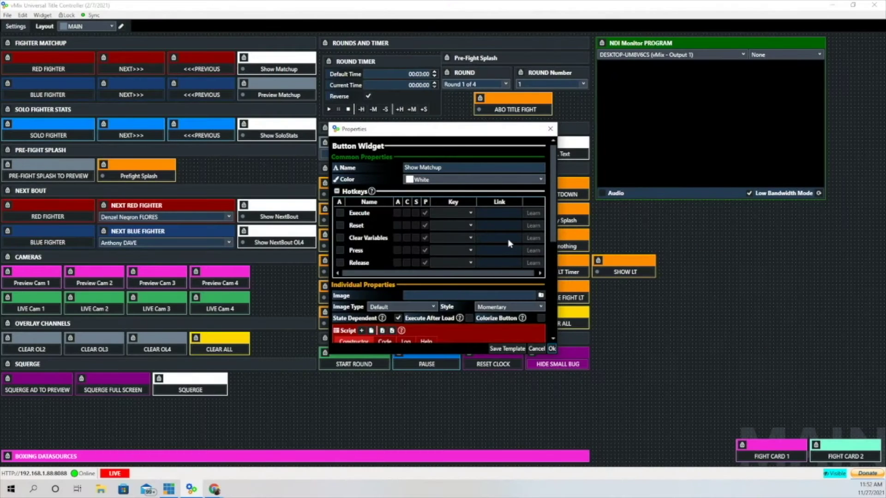
{"action": "scroll", "coordinate": [510, 243], "scroll_direction": "down", "scroll_amount": 1}
{"action": "scroll", "coordinate": [510, 243], "scroll_direction": "down", "scroll_amount": 1}
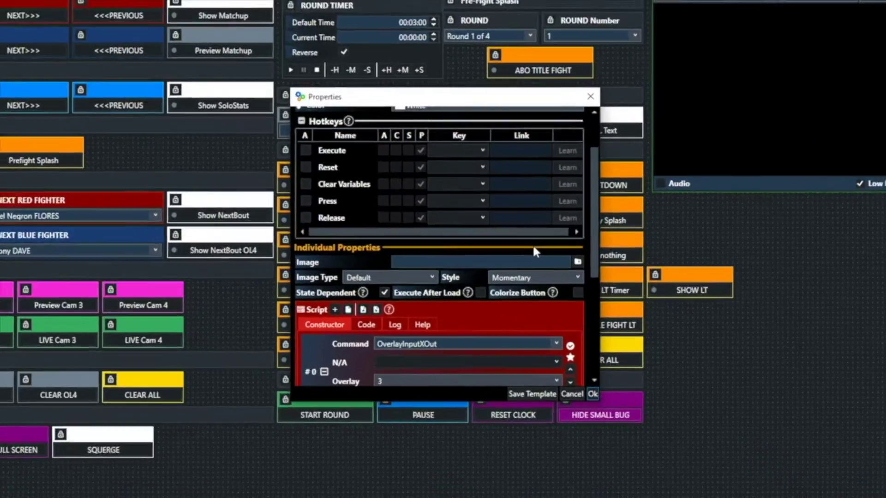
{"action": "scroll", "coordinate": [645, 278], "scroll_direction": "down", "scroll_amount": 2}
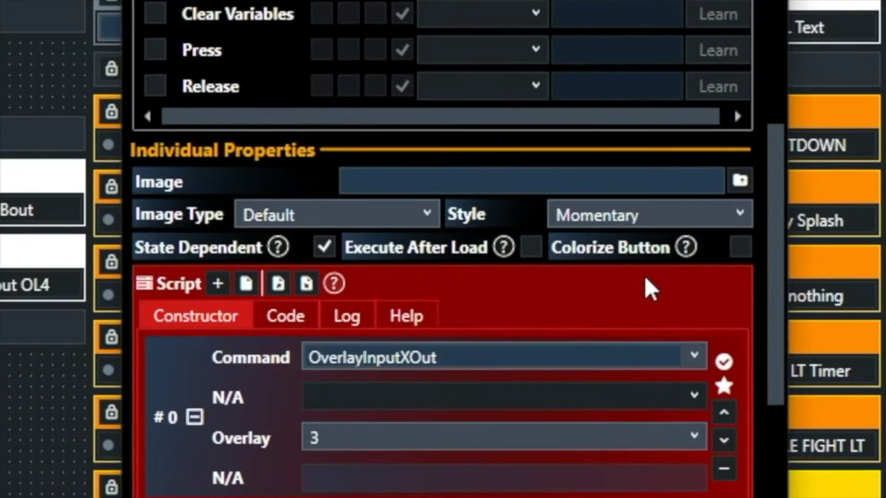
{"action": "scroll", "coordinate": [644, 276], "scroll_direction": "down", "scroll_amount": 2}
{"action": "scroll", "coordinate": [645, 279], "scroll_direction": "down", "scroll_amount": 2}
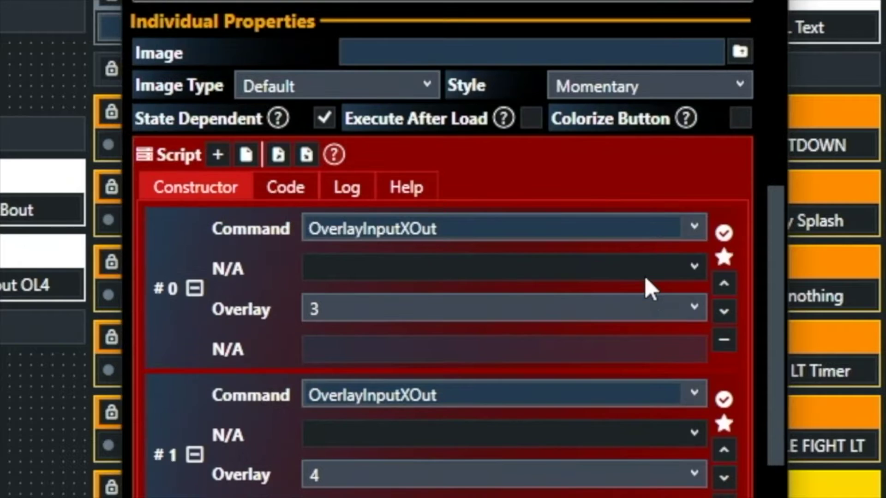
{"action": "scroll", "coordinate": [645, 279], "scroll_direction": "down", "scroll_amount": 2}
{"action": "scroll", "coordinate": [643, 275], "scroll_direction": "down", "scroll_amount": 2}
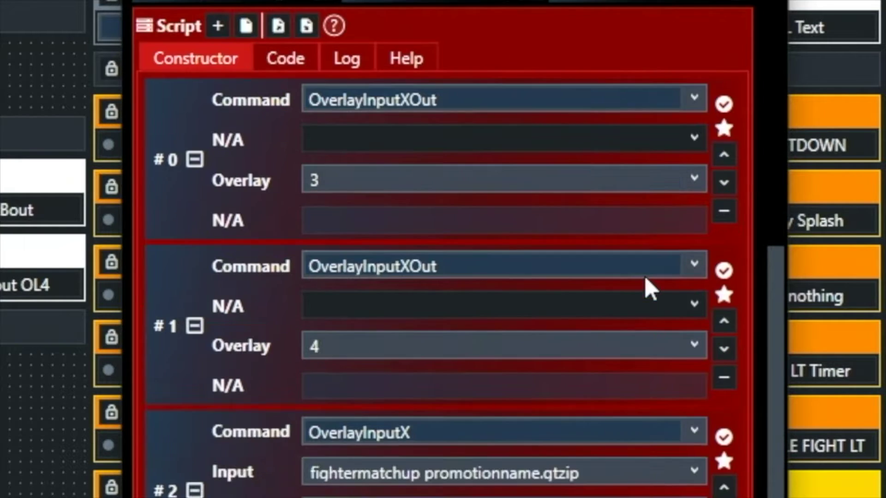
{"action": "scroll", "coordinate": [644, 276], "scroll_direction": "down", "scroll_amount": 1}
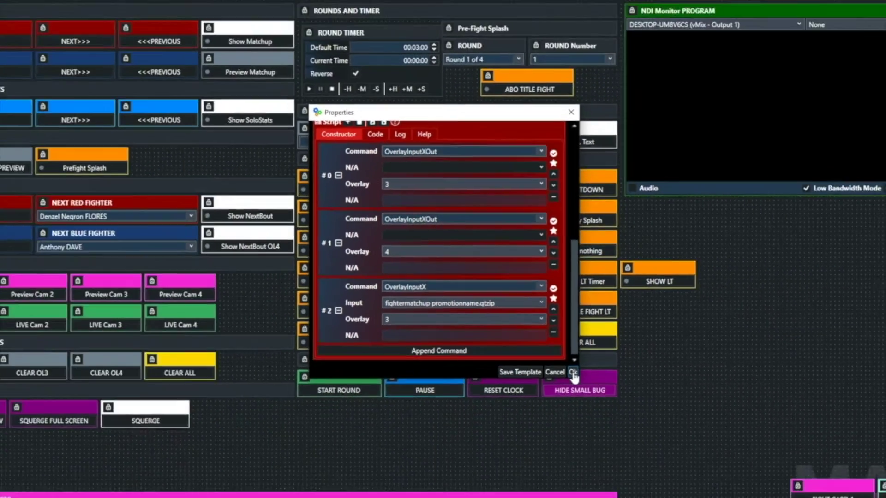
{"action": "key", "text": "Escape"}
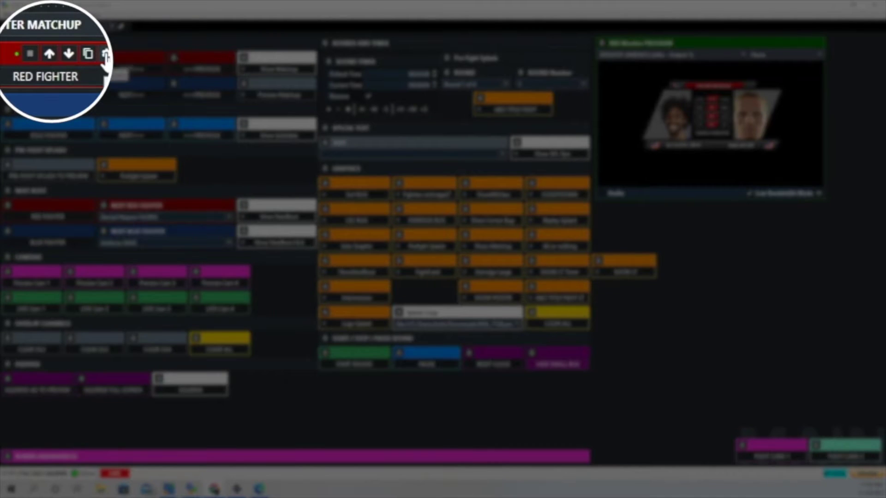
- Inspect the RED FIGHTER button's script for its data source row selection and preview input commands
{"action": "left_click", "coordinate": [106, 55]}
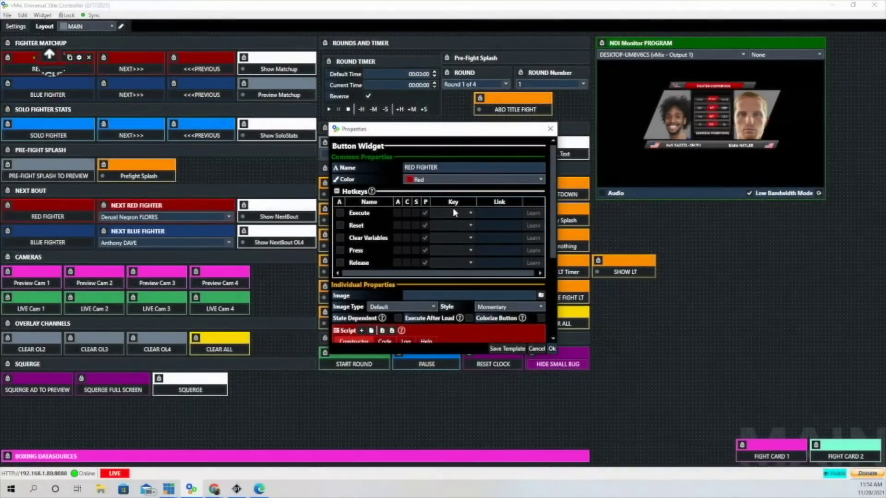
{"action": "scroll", "coordinate": [489, 214], "scroll_direction": "down", "scroll_amount": 3}
{"action": "scroll", "coordinate": [544, 192], "scroll_direction": "down", "scroll_amount": 1}
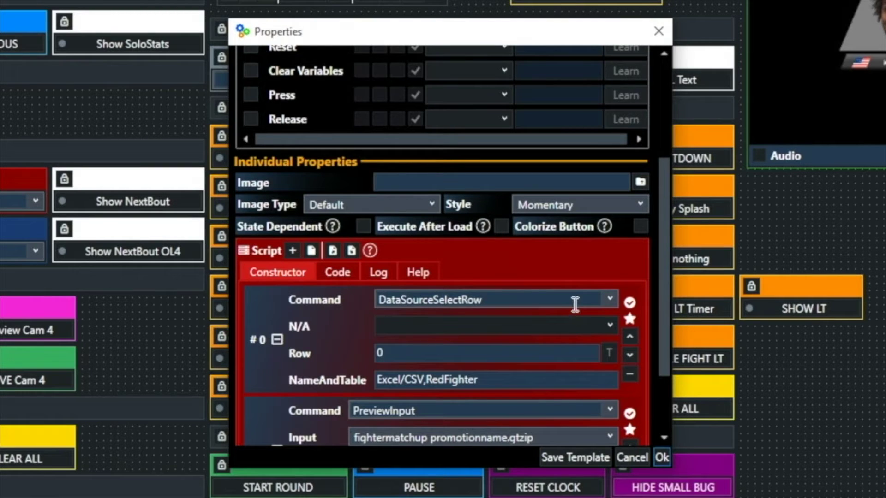
{"action": "scroll", "coordinate": [572, 304], "scroll_direction": "down", "scroll_amount": 2}
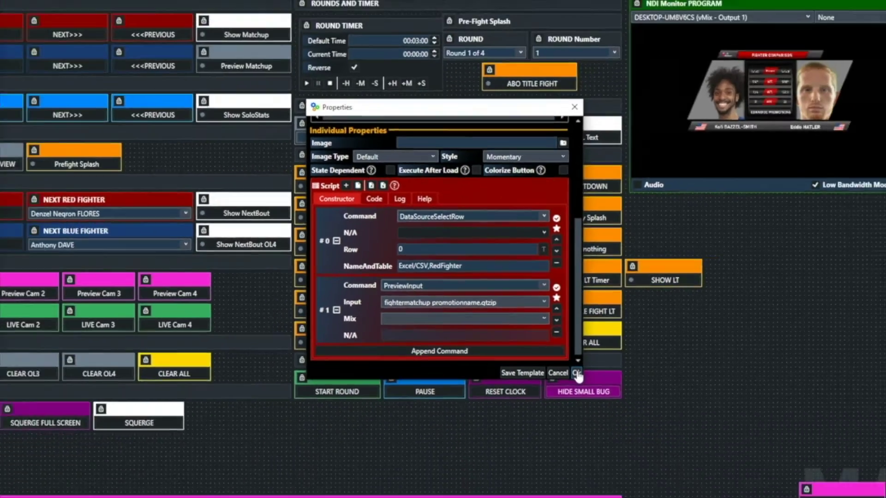
{"action": "left_click", "coordinate": [661, 457]}
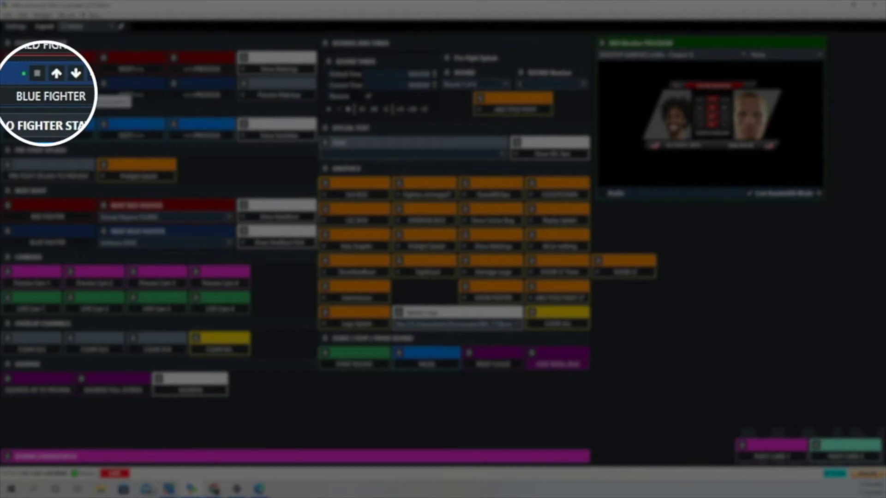
- Inspect the BLUE FIGHTER button's script commands in its widget properties and close them
{"action": "left_click", "coordinate": [79, 84]}
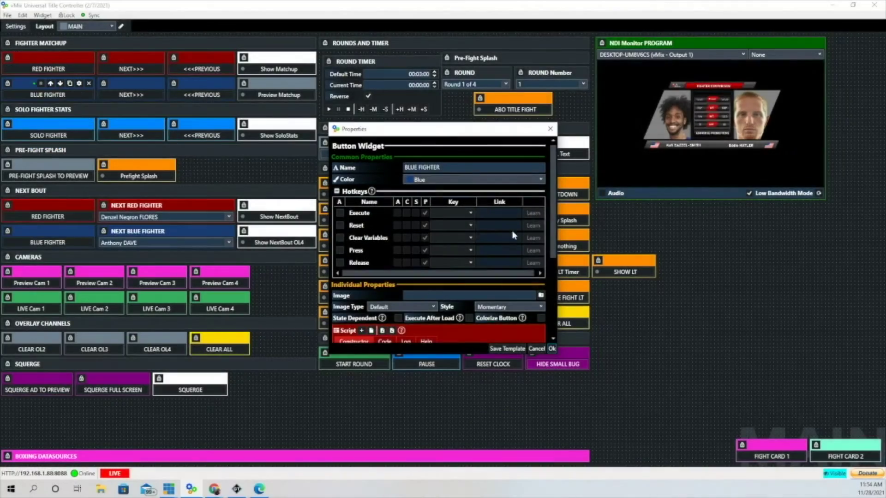
{"action": "scroll", "coordinate": [485, 215], "scroll_direction": "down", "scroll_amount": 5}
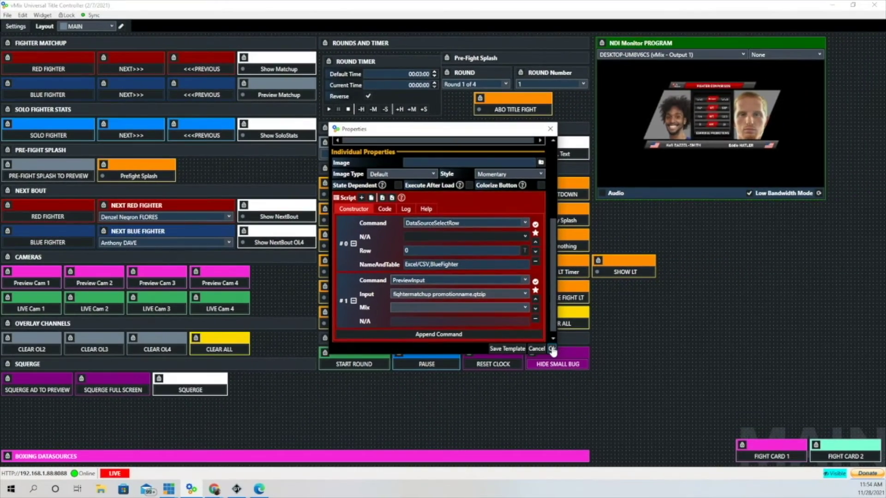
{"action": "left_click", "coordinate": [552, 349]}
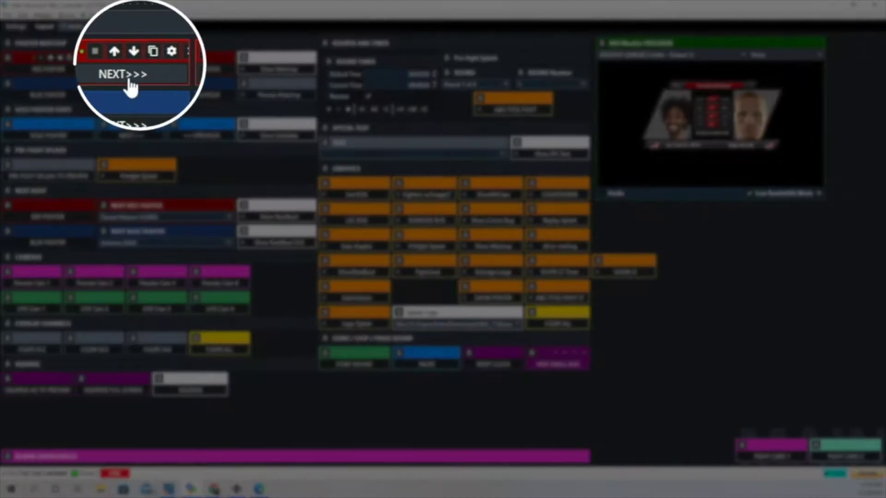
- Inspect the script command and data table of the red NEXT>>> button in the Fighter Matchup group
{"action": "left_click", "coordinate": [172, 52]}
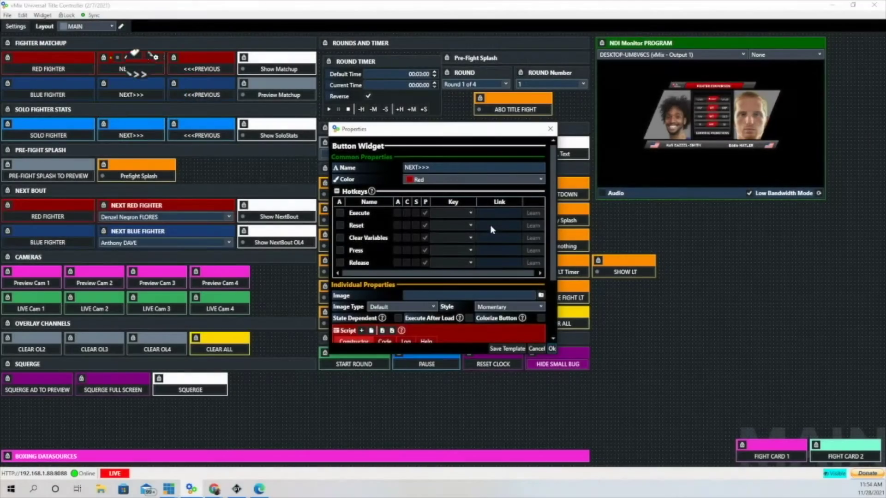
{"action": "scroll", "coordinate": [529, 224], "scroll_direction": "down", "scroll_amount": 1}
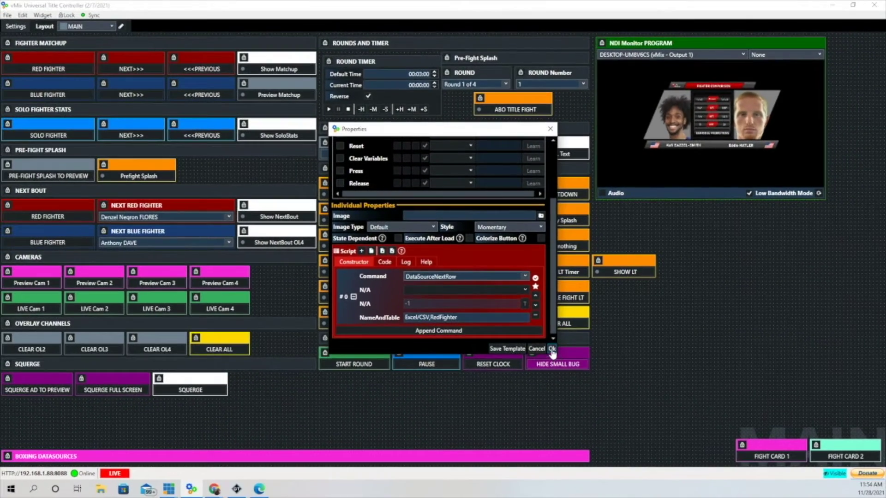
{"action": "left_click", "coordinate": [552, 349]}
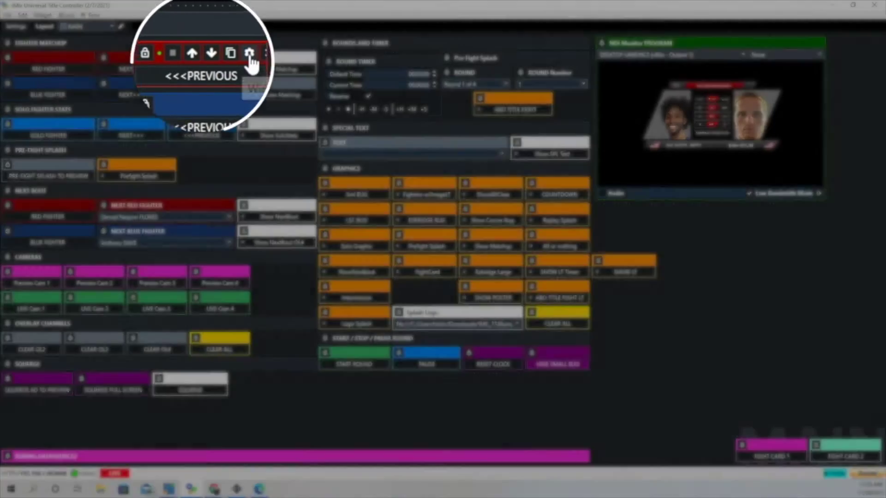
- Inspect the script command and data table of the red <<<PREVIOUS button in the Fighter Matchup group
{"action": "left_click", "coordinate": [228, 58]}
{"action": "scroll", "coordinate": [400, 237], "scroll_direction": "down", "scroll_amount": 3}
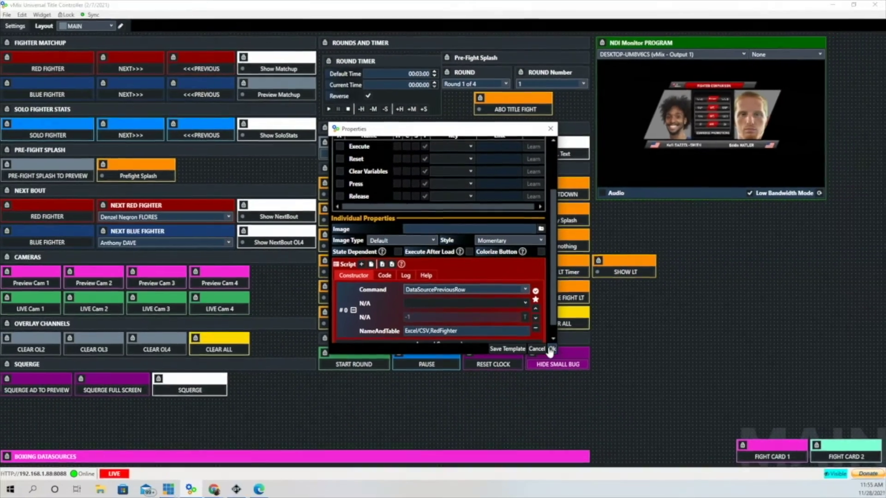
{"action": "left_click", "coordinate": [551, 350]}
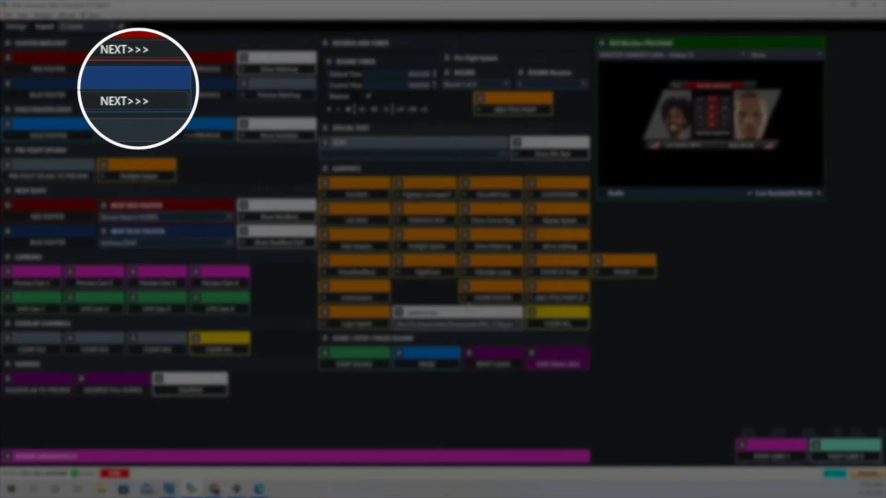
- Inspect the script command and data table of the blue NEXT>>> button in the Fighter Matchup group
{"action": "mouse_move", "coordinate": [135, 86]}
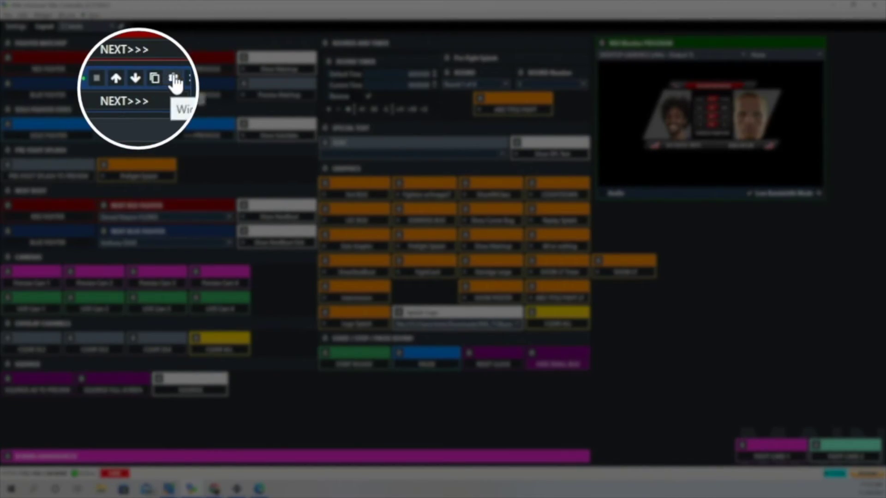
{"action": "left_click", "coordinate": [174, 78]}
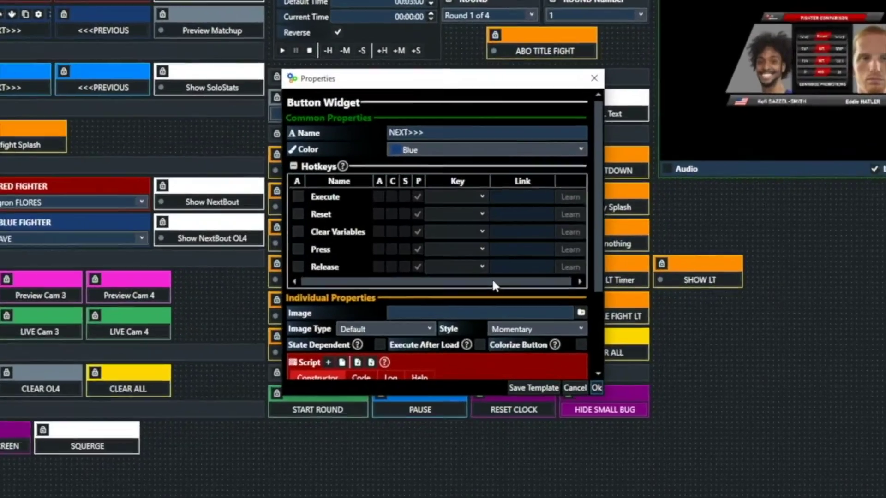
{"action": "scroll", "coordinate": [520, 297], "scroll_direction": "down", "scroll_amount": 1}
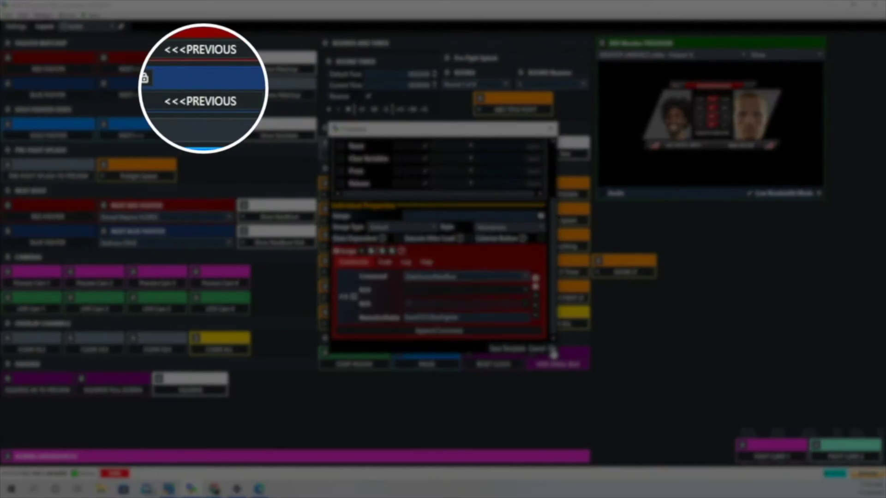
{"action": "left_click", "coordinate": [552, 352]}
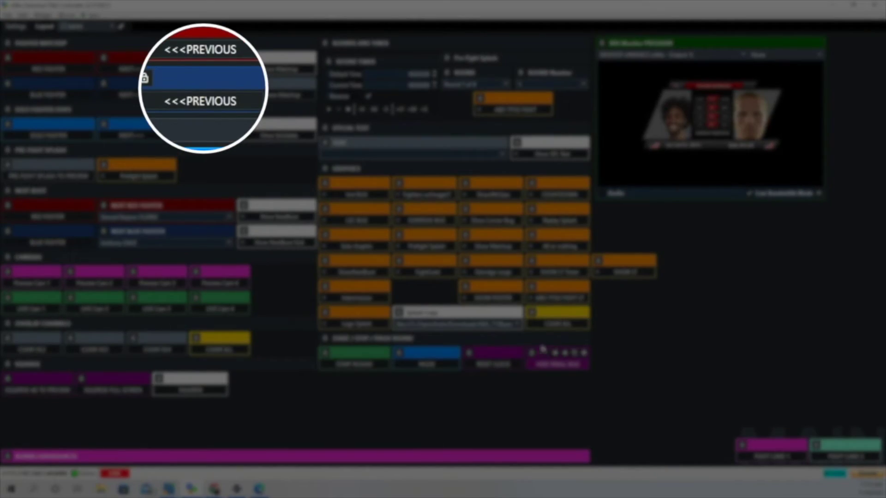
- Inspect the script command of the blue <<<PREVIOUS button in the Fighter Matchup group
{"action": "mouse_move", "coordinate": [307, 209]}
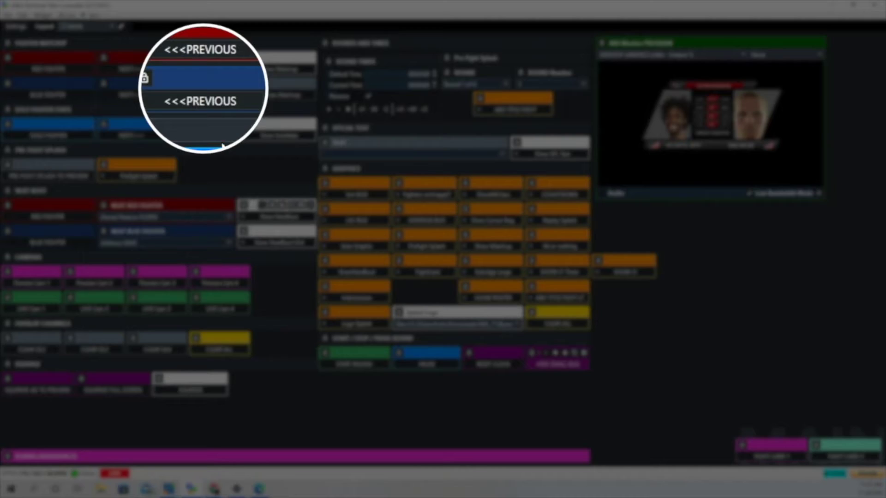
{"action": "left_click", "coordinate": [226, 83]}
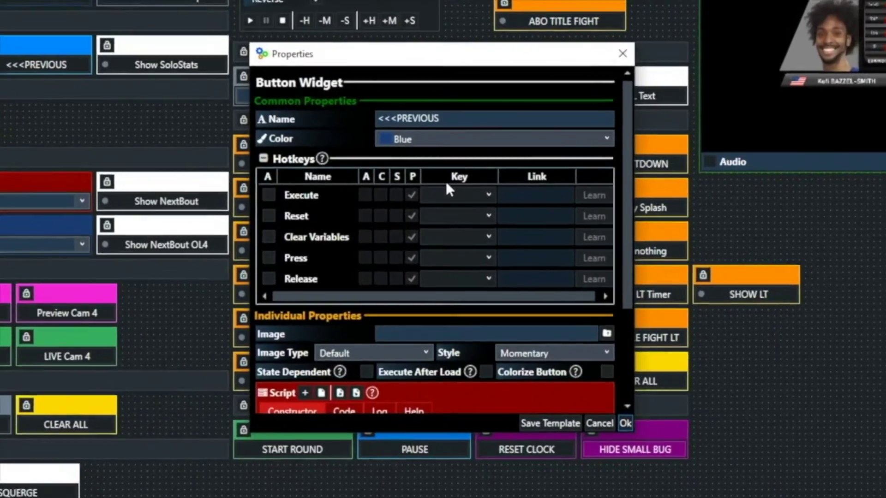
{"action": "scroll", "coordinate": [445, 209], "scroll_direction": "down", "scroll_amount": 3}
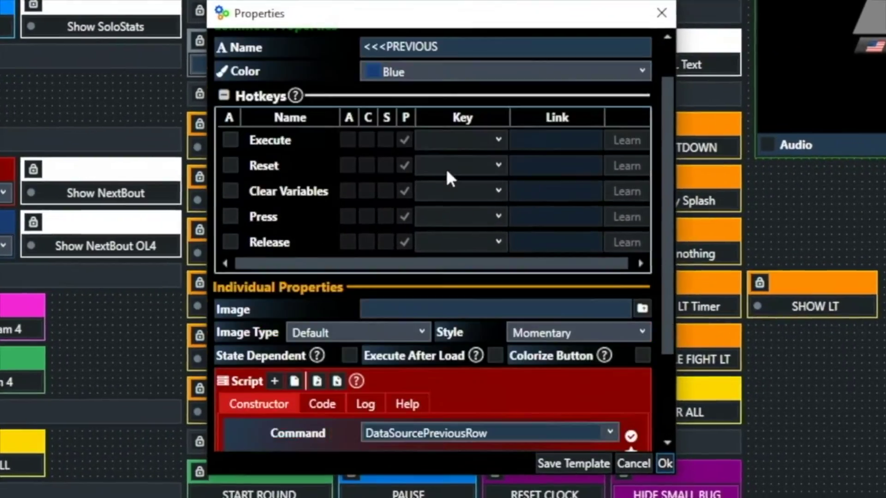
{"action": "scroll", "coordinate": [446, 170], "scroll_direction": "down", "scroll_amount": 1}
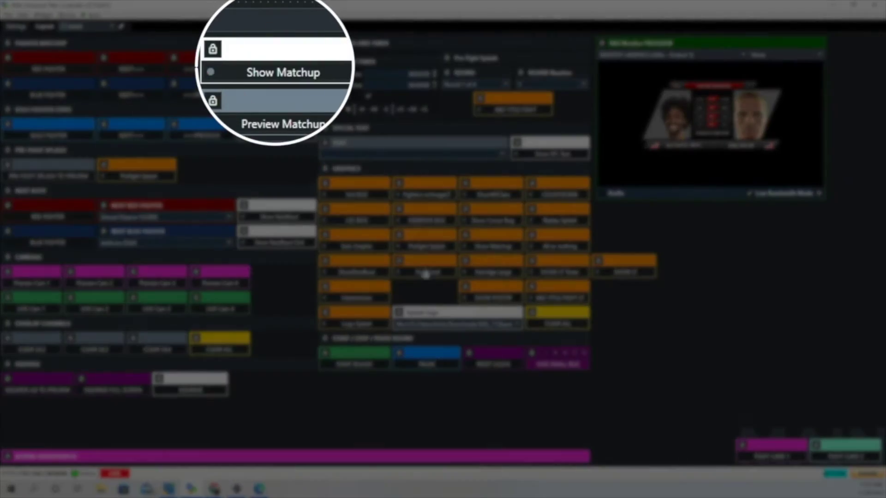
- Reopen the Show Matchup button's properties and review which overlays its script commands clear and show
{"action": "mouse_move", "coordinate": [301, 62]}
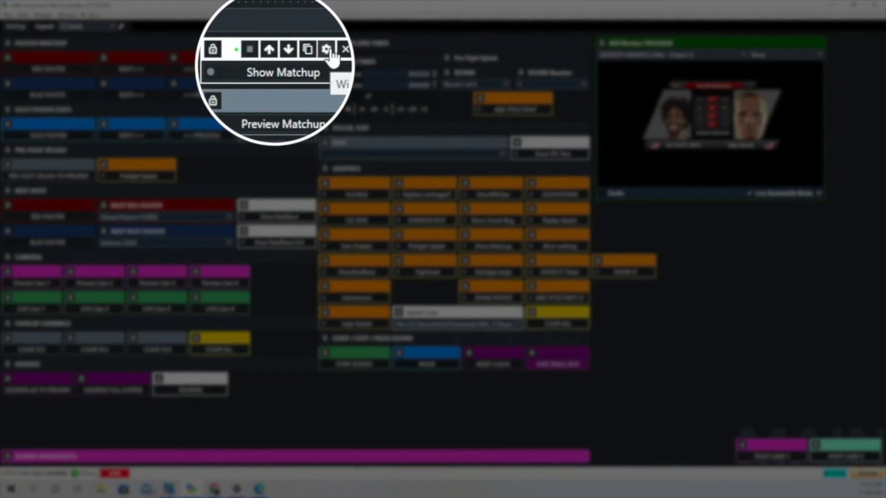
{"action": "left_click", "coordinate": [303, 58]}
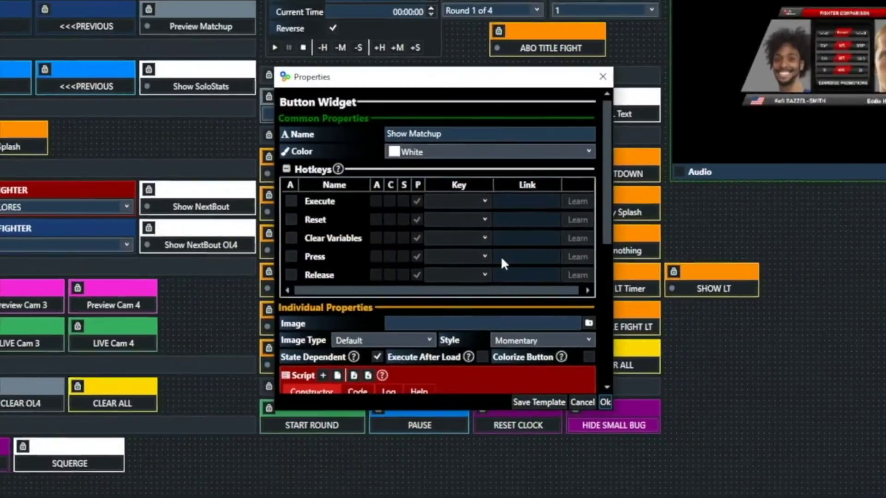
{"action": "scroll", "coordinate": [523, 264], "scroll_direction": "down", "scroll_amount": 4}
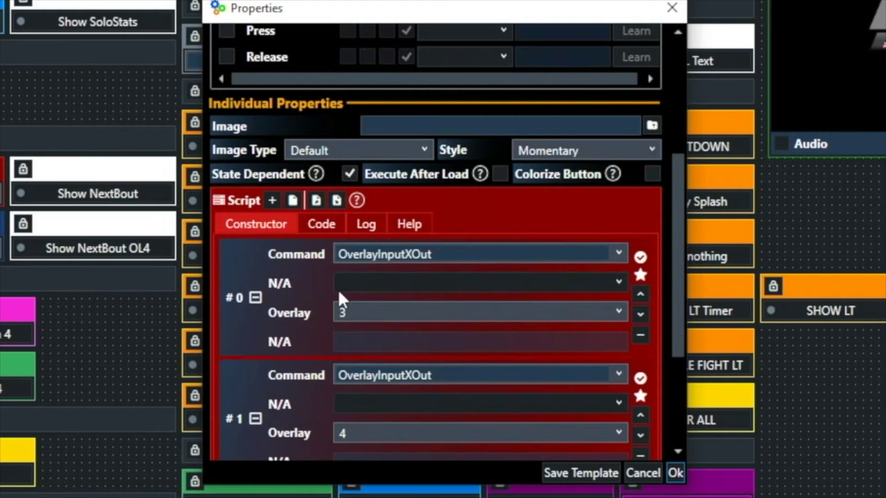
{"action": "scroll", "coordinate": [339, 290], "scroll_direction": "down", "scroll_amount": 2}
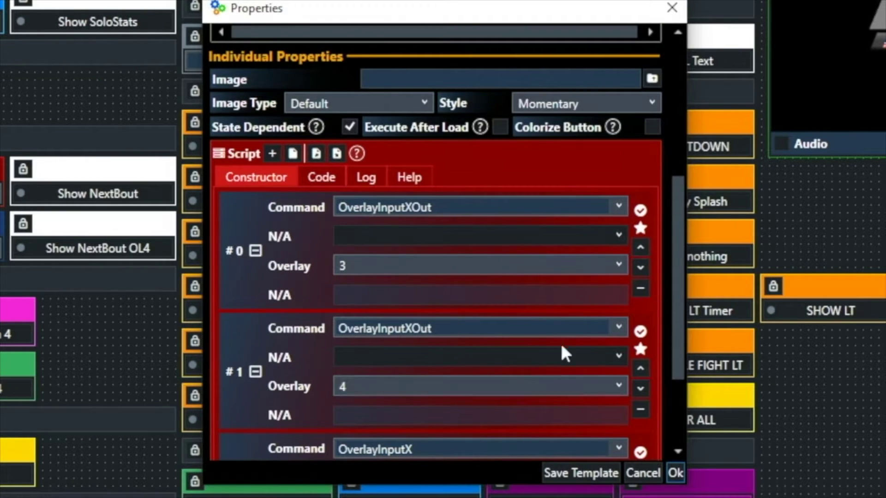
{"action": "scroll", "coordinate": [561, 344], "scroll_direction": "down", "scroll_amount": 3}
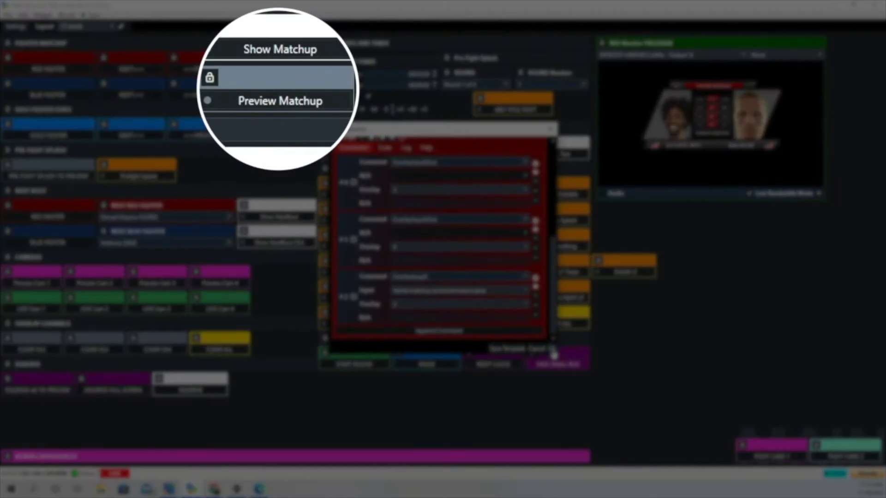
{"action": "left_click", "coordinate": [596, 393]}
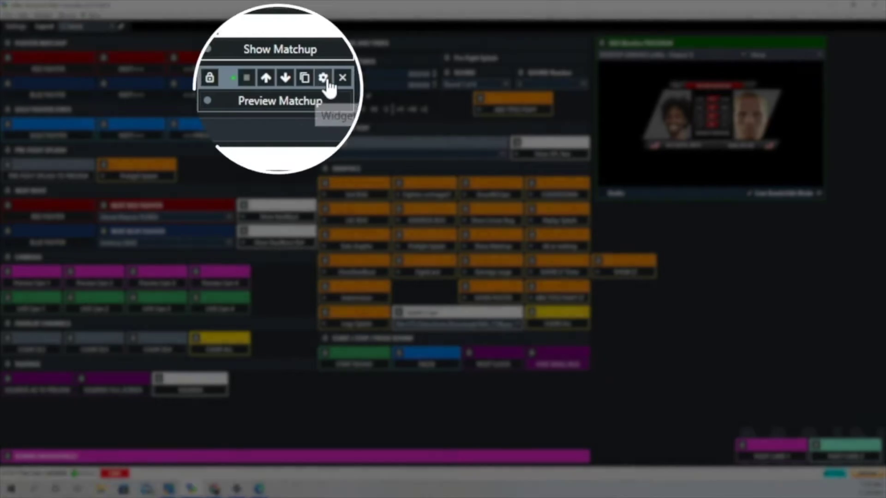
- Inspect the script command, input and overlay set in the Preview Matchup button's properties, and close the properties
{"action": "left_click", "coordinate": [306, 85]}
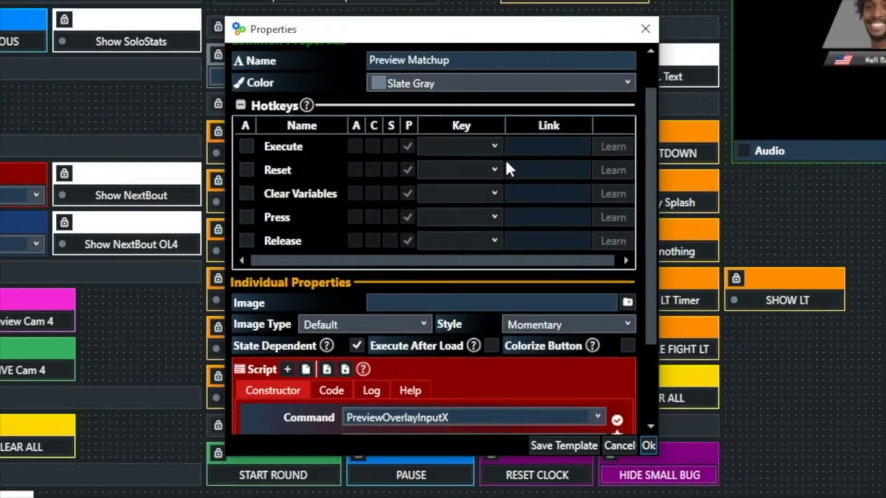
{"action": "scroll", "coordinate": [506, 162], "scroll_direction": "down", "scroll_amount": 4}
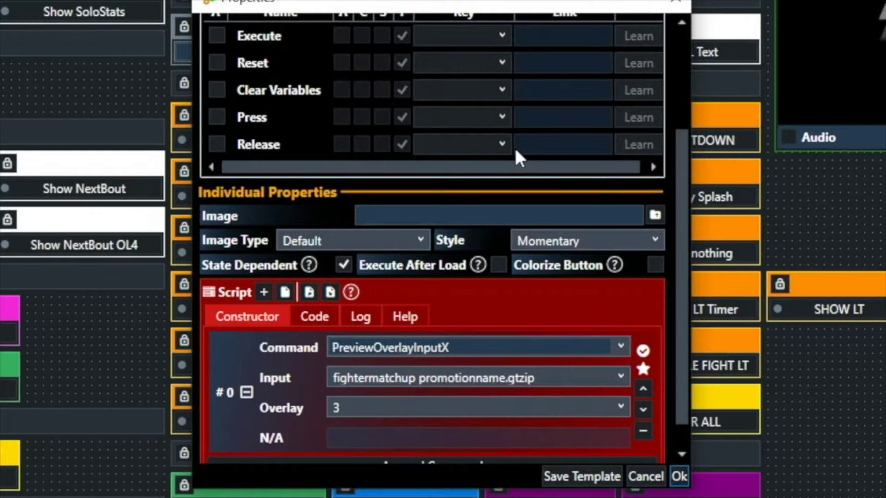
{"action": "scroll", "coordinate": [515, 158], "scroll_direction": "down", "scroll_amount": 1}
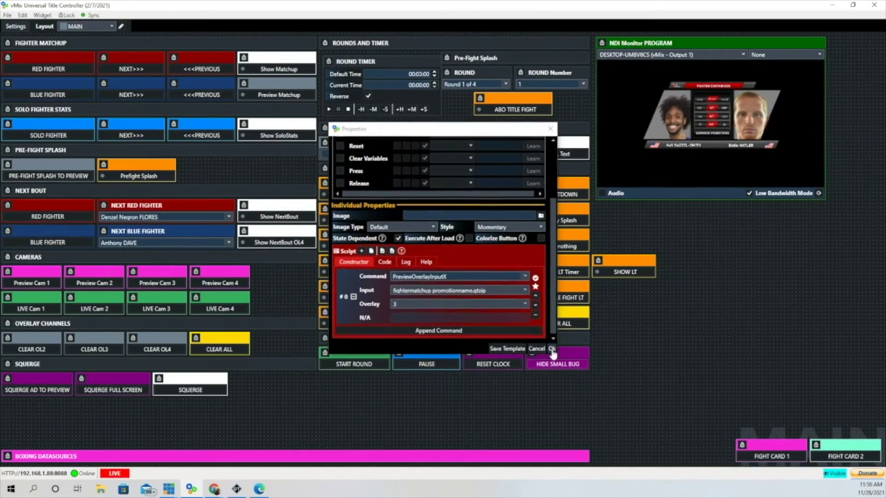
{"action": "left_click", "coordinate": [679, 476]}
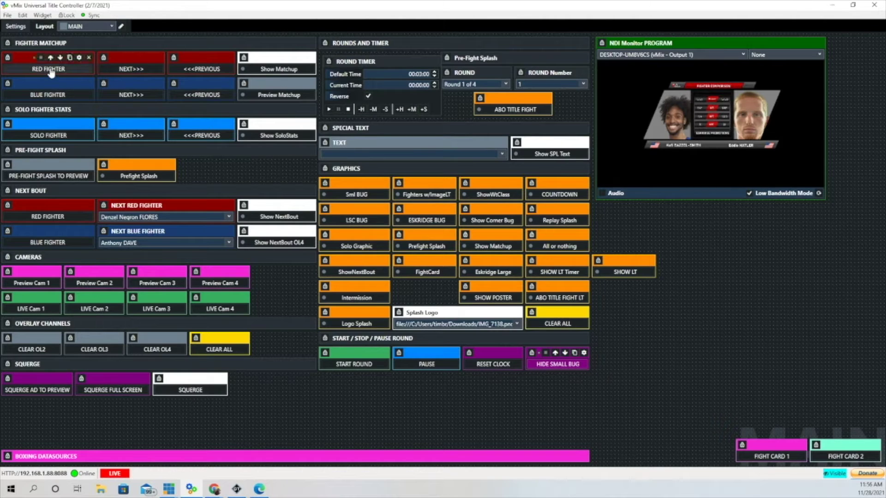
- Advance the red fighter in the matchup graphic by two entries, and reset it to the first fighter in the list
{"action": "left_click", "coordinate": [132, 70]}
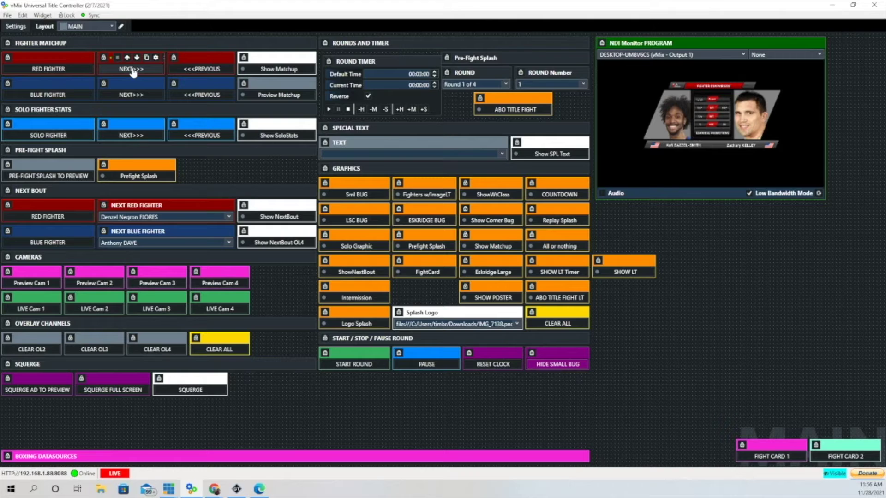
{"action": "left_click", "coordinate": [132, 70]}
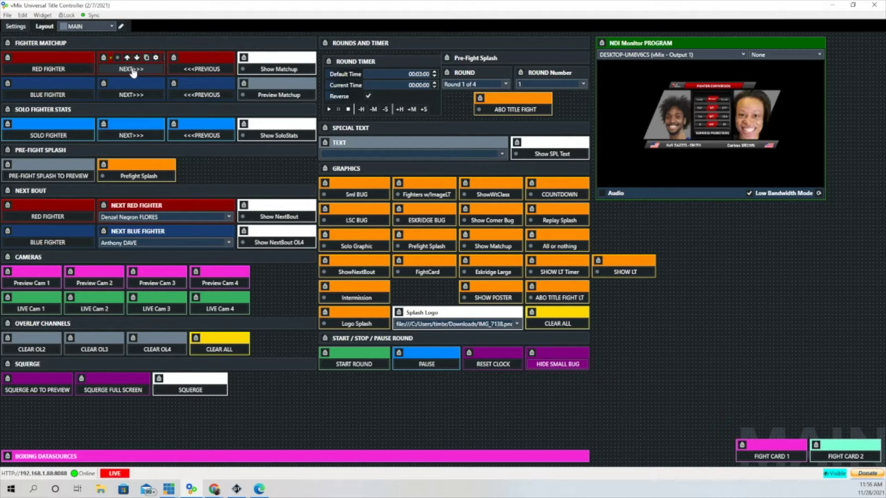
{"action": "left_click", "coordinate": [56, 73]}
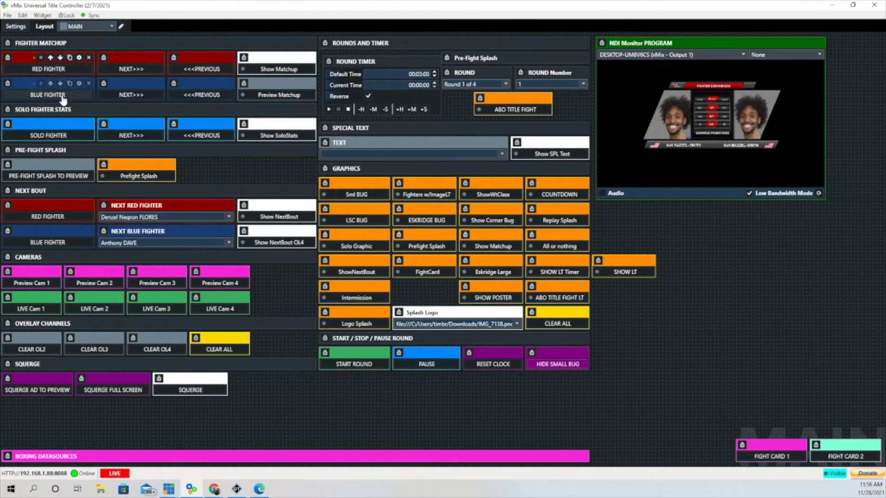
- Advance the blue fighter in the matchup graphic through the next four entries, and reset it to the first fighter
{"action": "left_click", "coordinate": [132, 95]}
{"action": "left_click", "coordinate": [133, 95]}
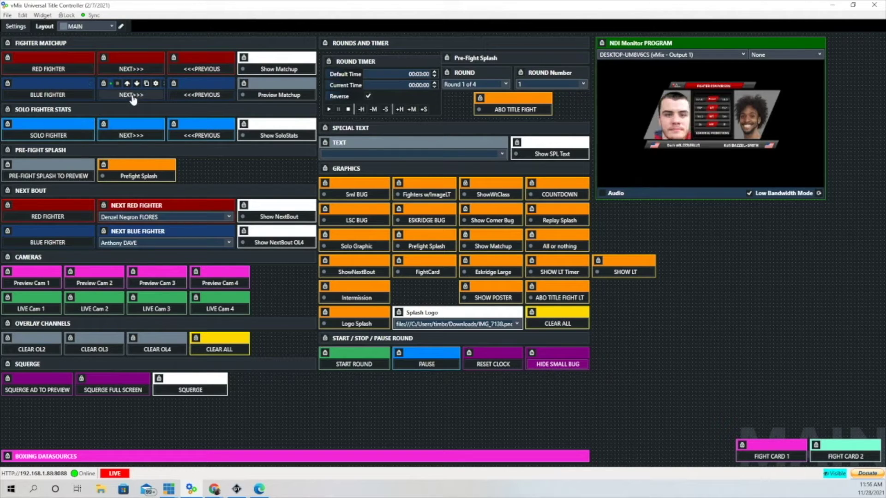
{"action": "left_click", "coordinate": [132, 95]}
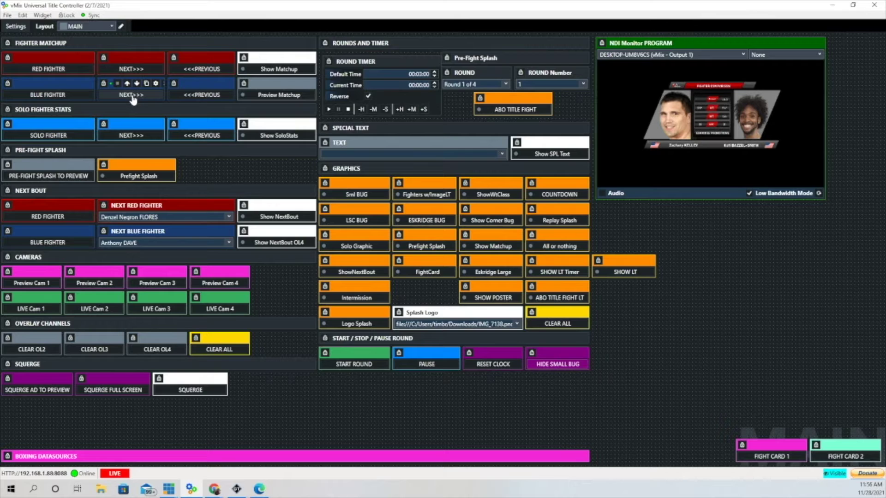
{"action": "left_click", "coordinate": [132, 96]}
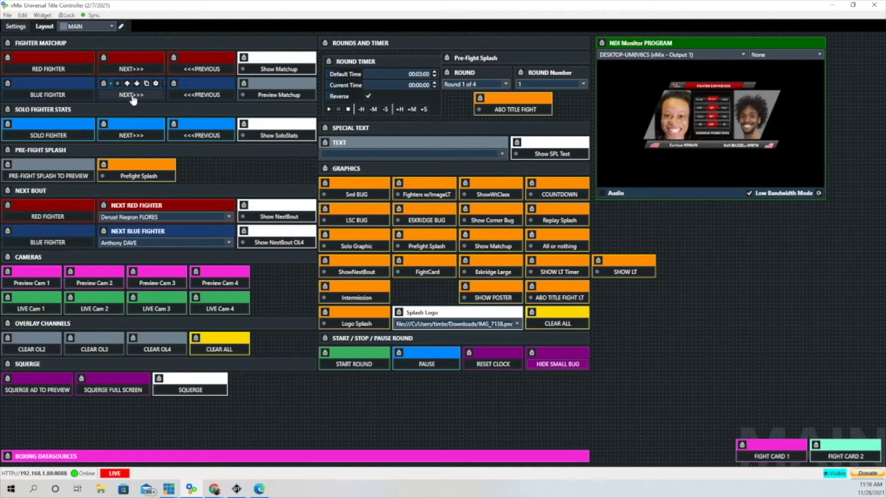
{"action": "left_click", "coordinate": [41, 97]}
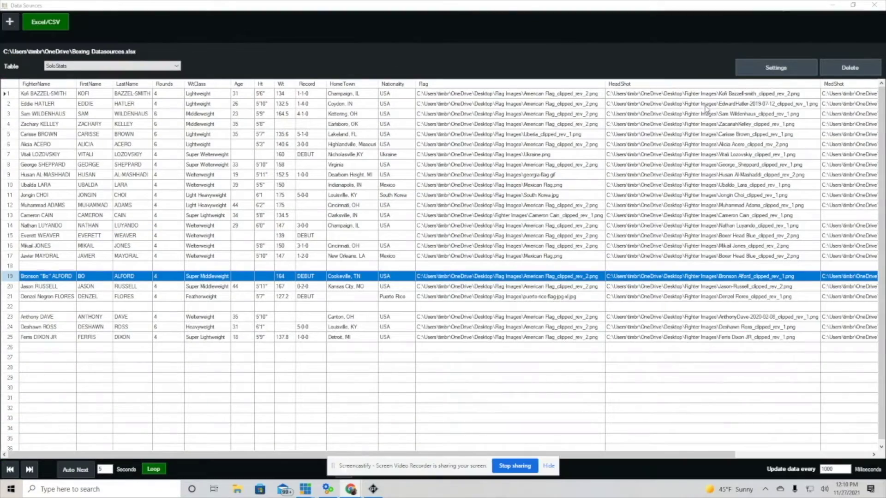
- Review the Excel/CSV data source's settings, including the workbook path and column-name option, and close them
{"action": "left_click", "coordinate": [776, 69]}
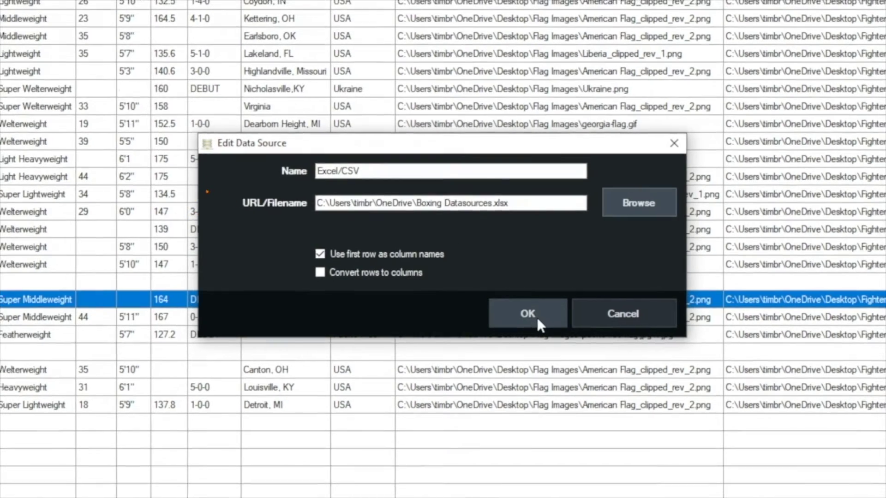
{"action": "left_click", "coordinate": [536, 317]}
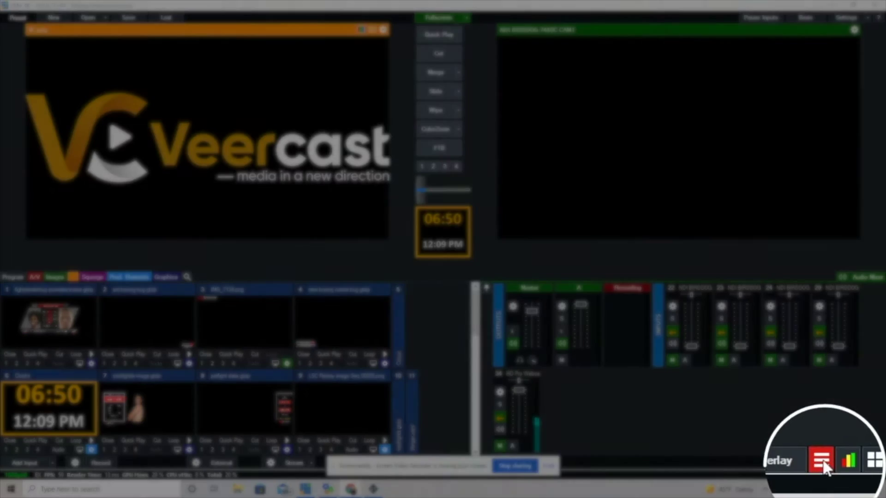
- Switch to vMix, open the Data Sources Manager and maximize its window
{"action": "left_click", "coordinate": [823, 463]}
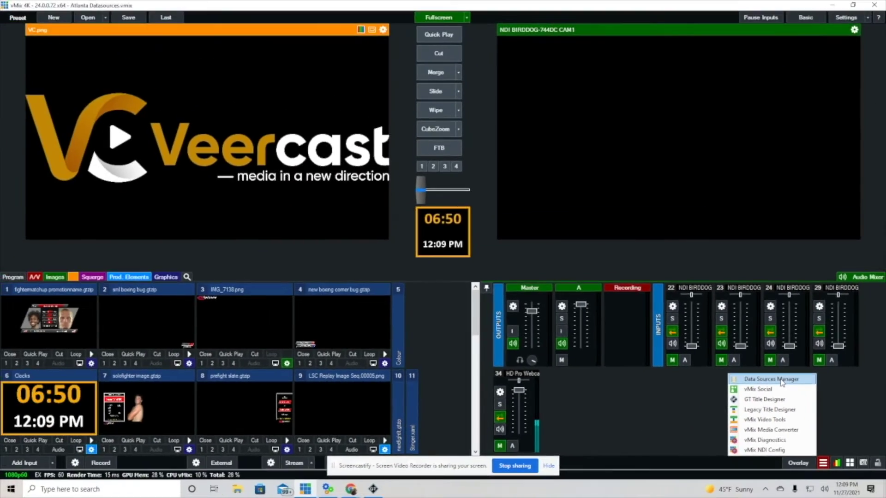
{"action": "left_click", "coordinate": [781, 379]}
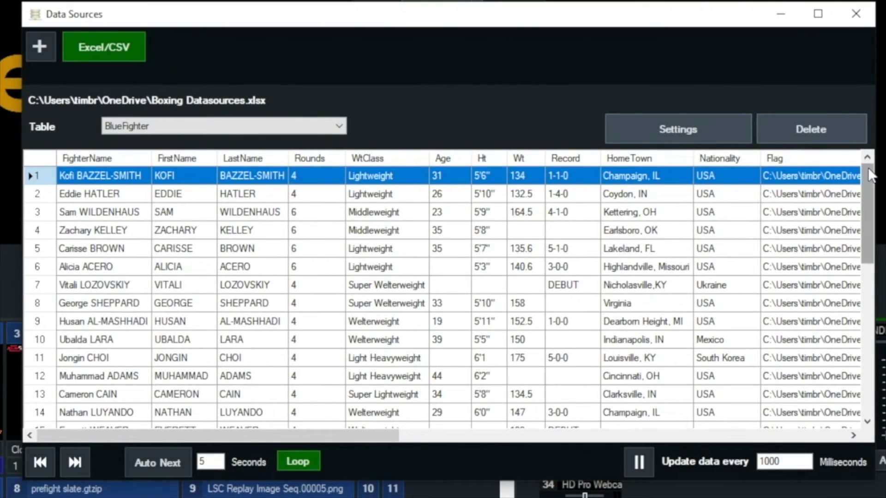
{"action": "mouse_move", "coordinate": [869, 169]}
{"action": "left_mouse_down"}
{"action": "mouse_move", "coordinate": [876, 366]}
{"action": "mouse_move", "coordinate": [859, 160]}
{"action": "left_mouse_up"}
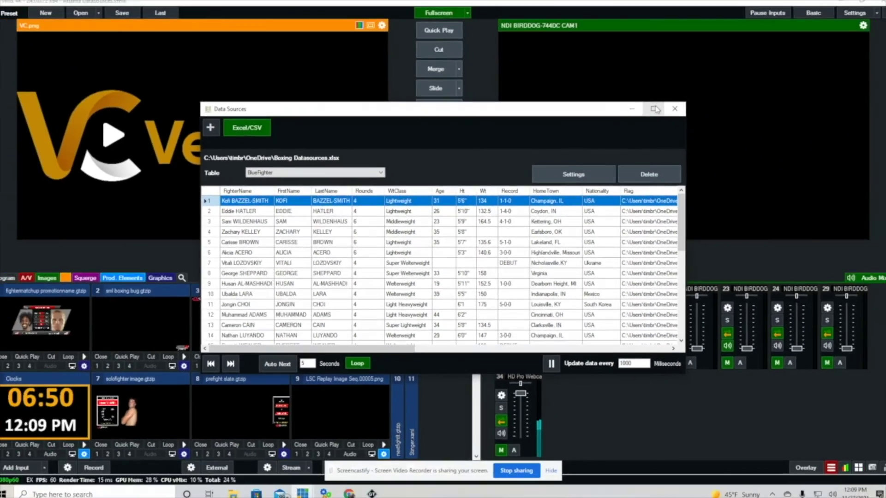
{"action": "double_click", "coordinate": [651, 108]}
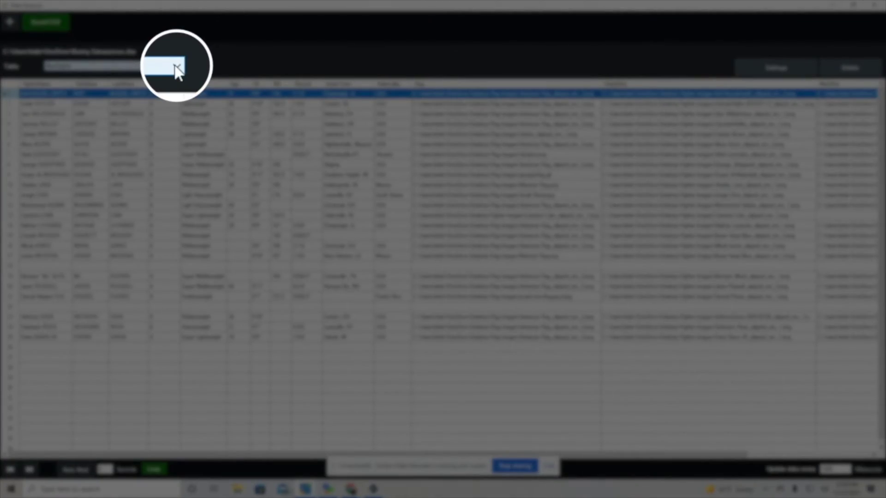
- Display the data source's RedFighter table and its SoloStats table in turn
{"action": "left_click", "coordinate": [177, 68]}
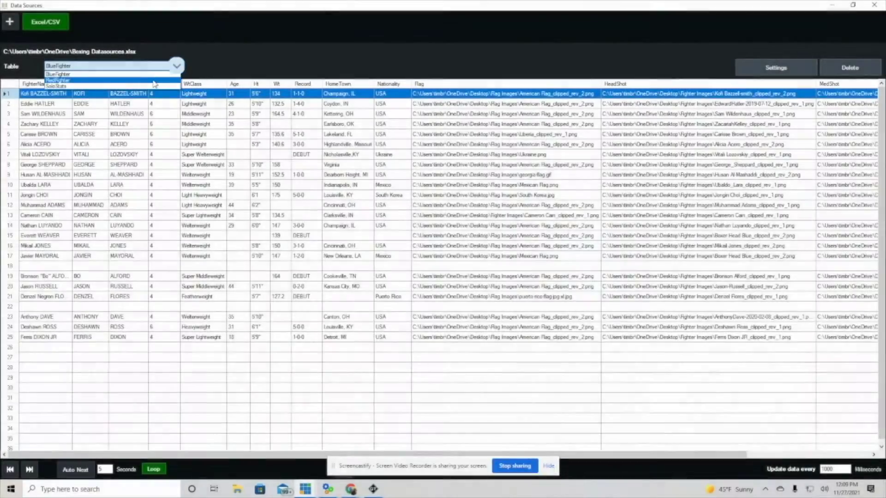
{"action": "left_click", "coordinate": [156, 80]}
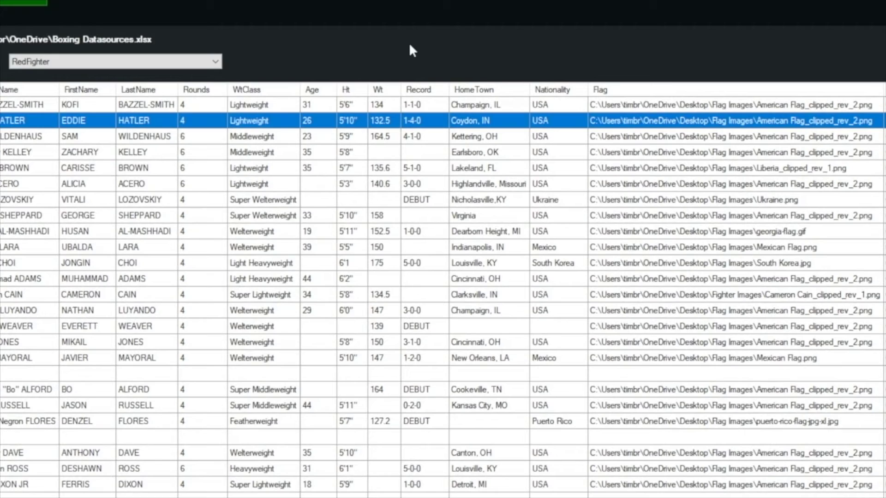
{"action": "left_click", "coordinate": [216, 62]}
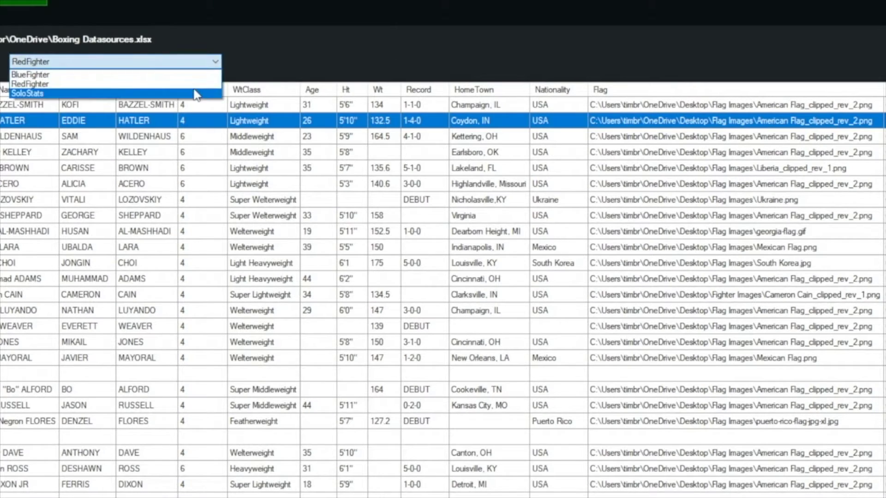
{"action": "left_click", "coordinate": [196, 94]}
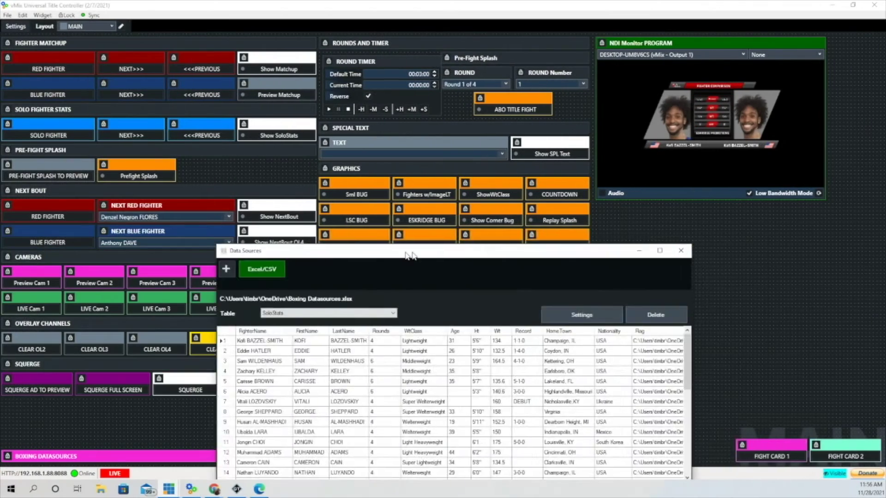
- Move the Data Sources window below the NDI program monitor and switch it to the BlueFighter table
{"action": "left_click_drag", "start_coordinate": [401, 305], "coordinate": [598, 206]}
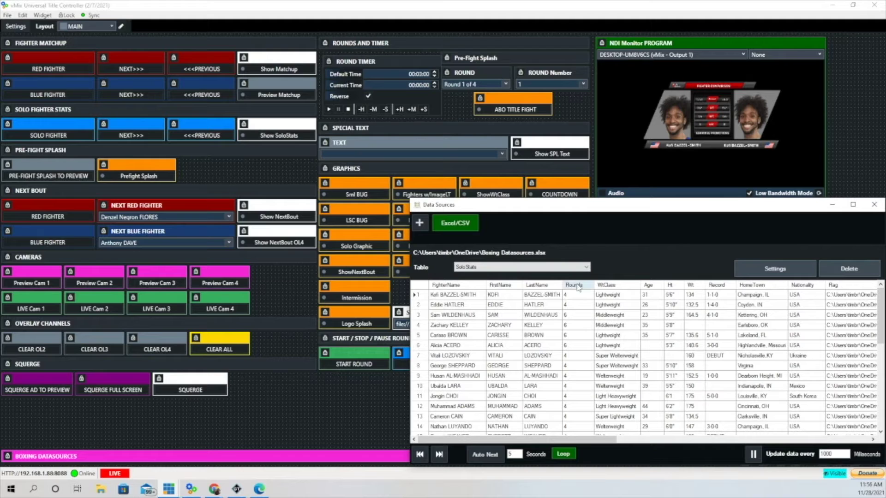
{"action": "left_click", "coordinate": [584, 268]}
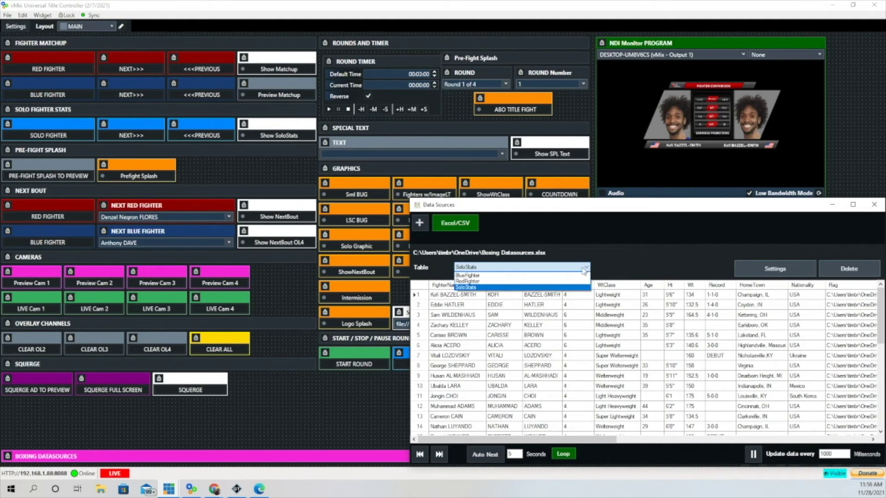
{"action": "left_click", "coordinate": [504, 276]}
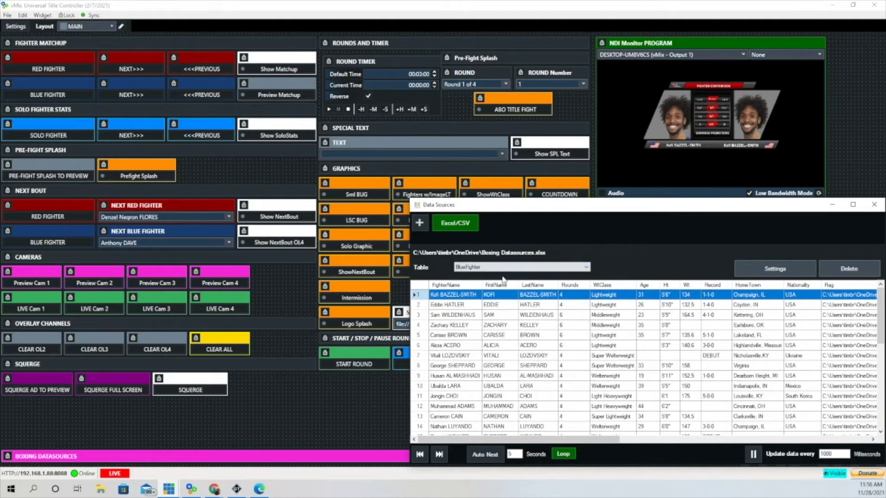
- Cycle the blue fighter through rows 2, 3 and 4 of the BlueFighter table, advance one with NEXT>>>, and select row 6
{"action": "left_click", "coordinate": [422, 305]}
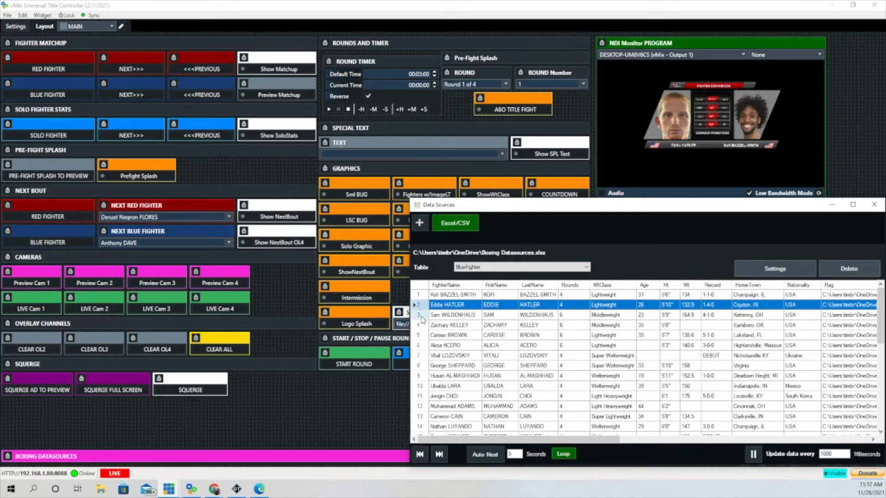
{"action": "left_click", "coordinate": [421, 316]}
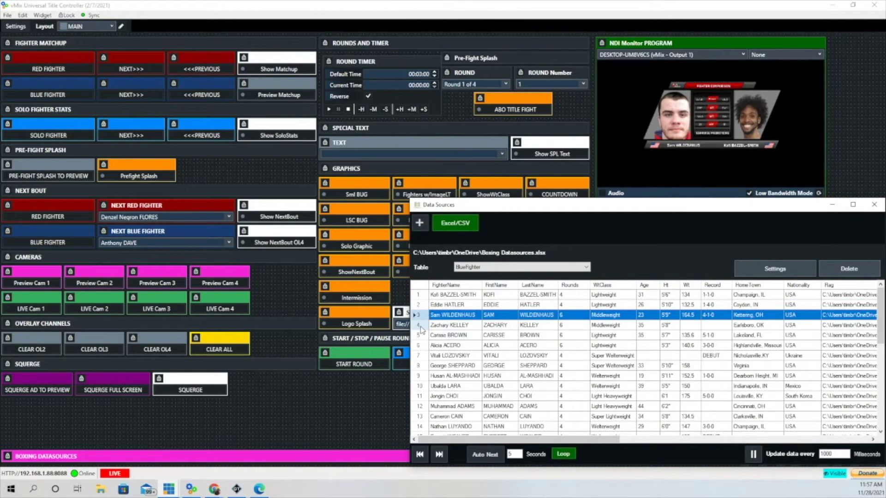
{"action": "left_click", "coordinate": [422, 325]}
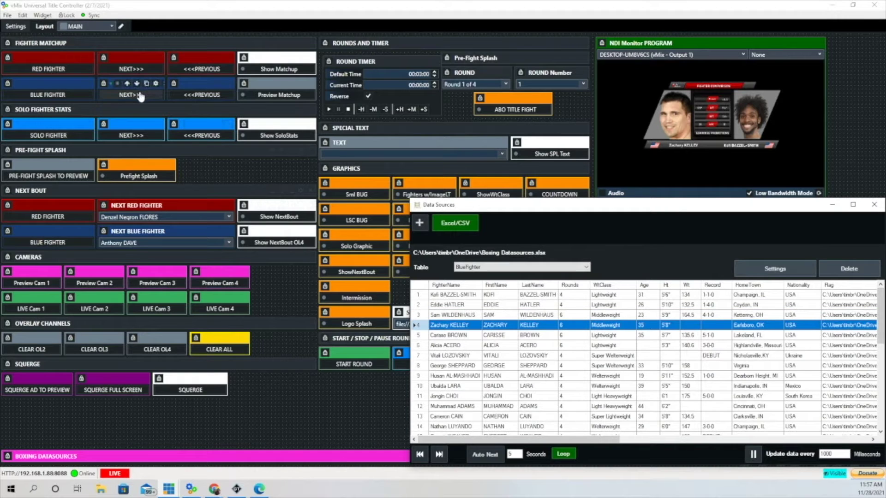
{"action": "left_click", "coordinate": [141, 97]}
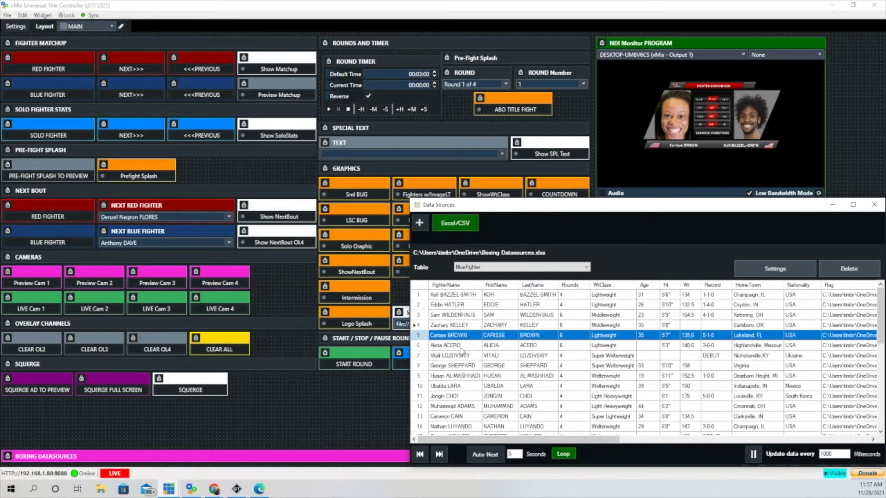
{"action": "left_click", "coordinate": [421, 346]}
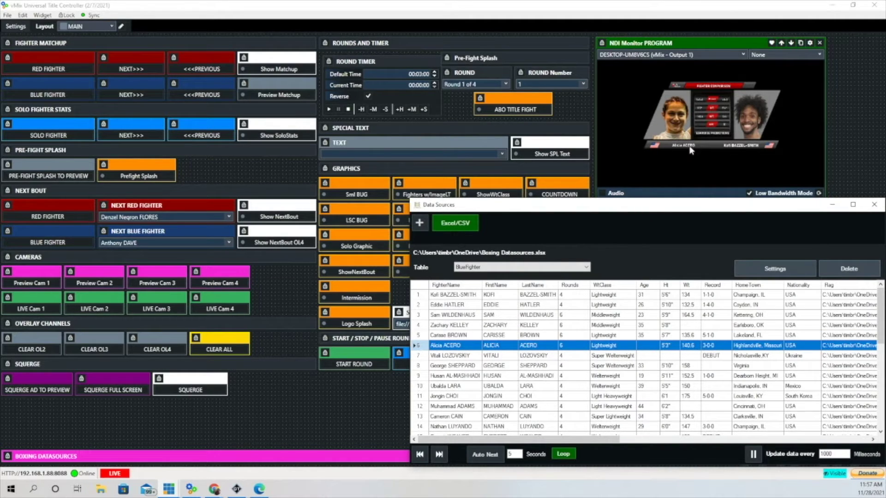
- Switch the data source to the RedFighter table and select row 7 as the red fighter
{"action": "left_click", "coordinate": [586, 269]}
{"action": "left_click", "coordinate": [469, 281]}
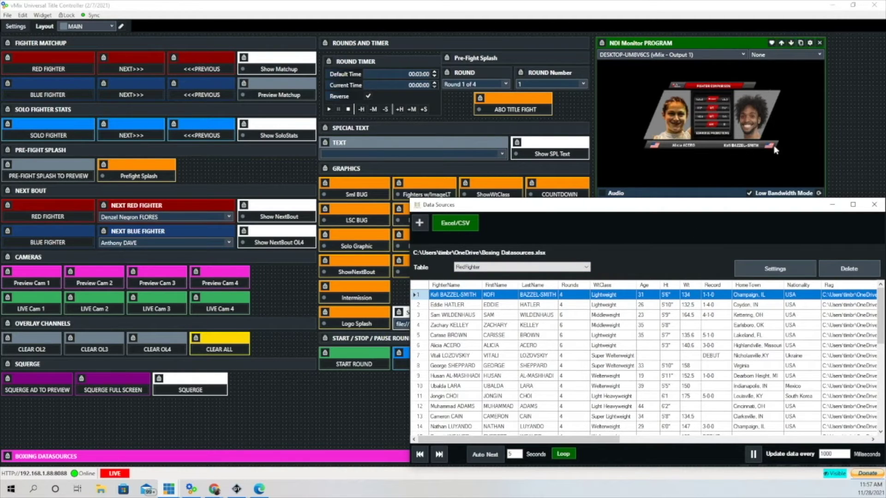
{"action": "left_click", "coordinate": [419, 357]}
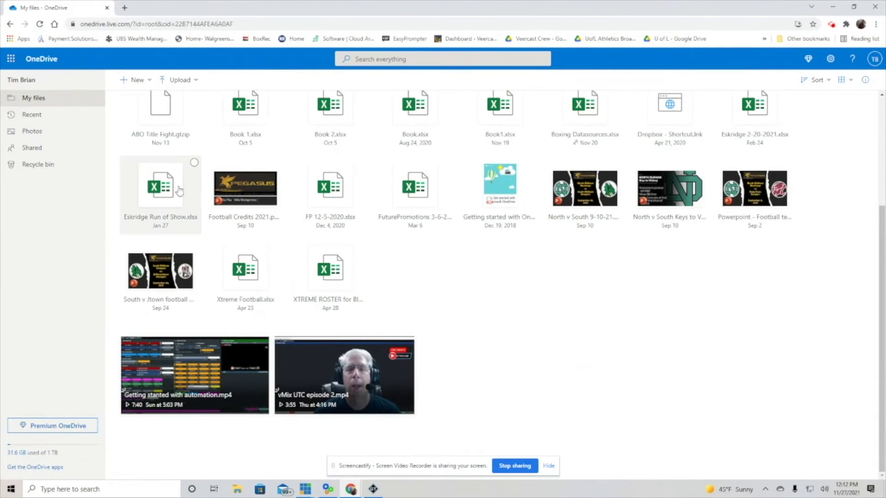
- Open Boxing Datasources.xlsx from OneDrive and view its BlueFighter and RedFighter sheets
{"action": "left_click", "coordinate": [594, 120]}
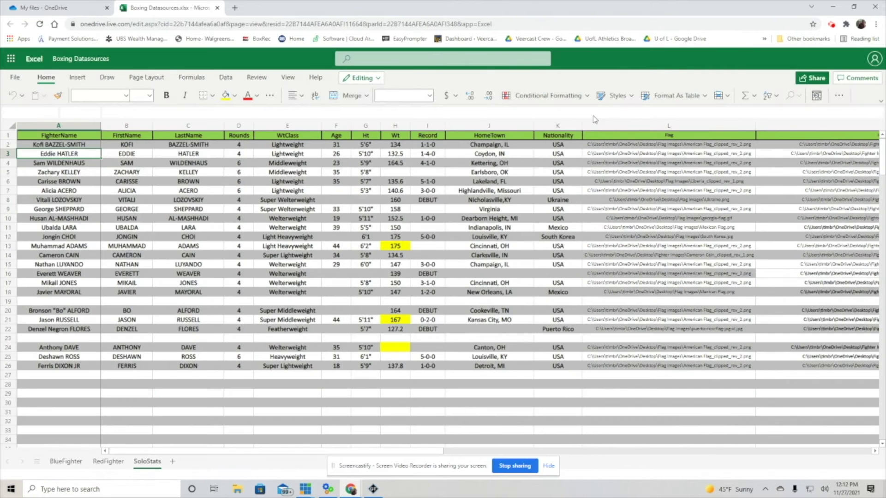
{"action": "left_click", "coordinate": [66, 462]}
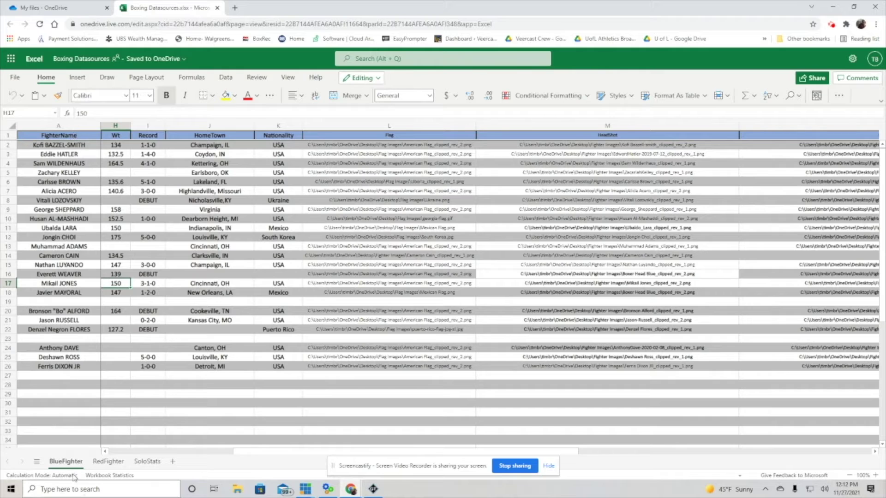
{"action": "left_click", "coordinate": [115, 461]}
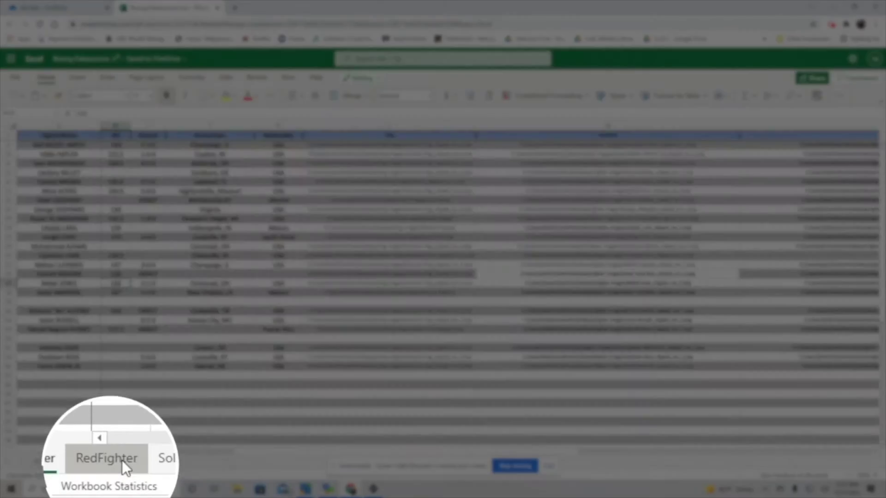
{"action": "scroll", "coordinate": [162, 351], "scroll_direction": "up", "scroll_amount": 6}
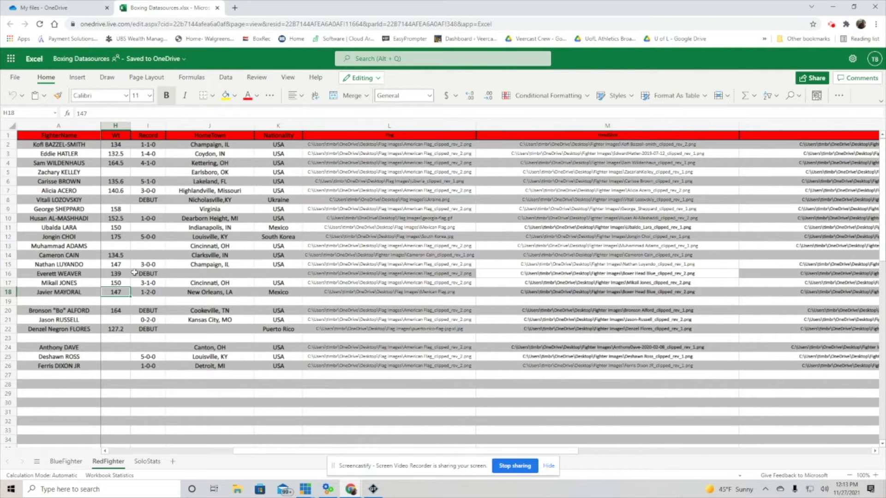
- View the SoloStats sheet, switch to GT Designer and examine the layer and object names of the FighterMatchup promotionName.gtzip title
{"action": "left_click", "coordinate": [153, 462]}
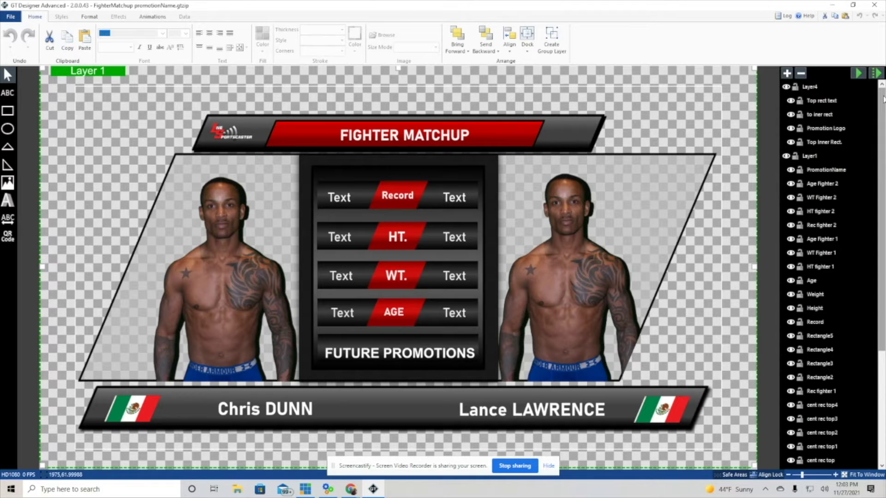
{"action": "left_click_drag", "start_coordinate": [883, 98], "coordinate": [883, 101]}
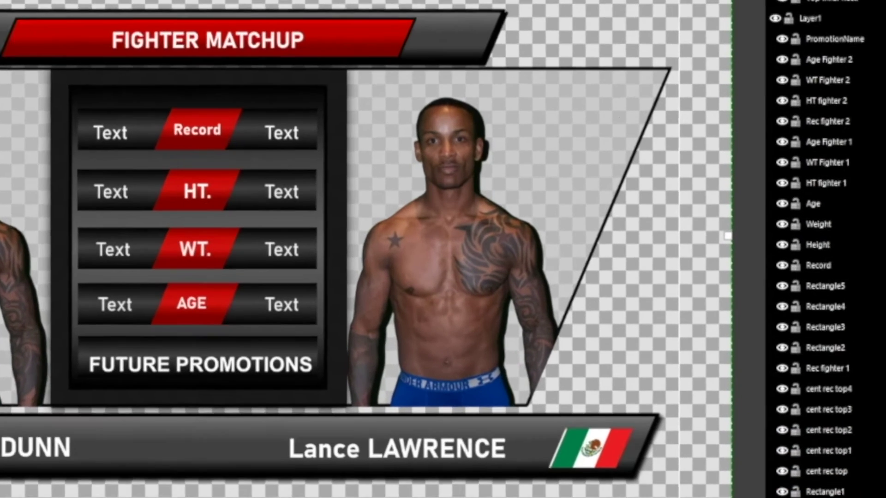
{"action": "scroll", "coordinate": [821, 249], "scroll_direction": "down", "scroll_amount": 5}
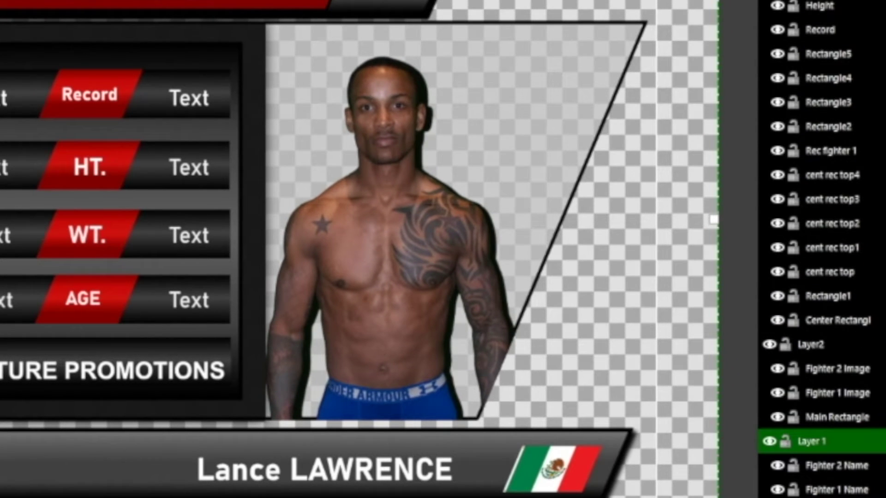
{"action": "scroll", "coordinate": [821, 249], "scroll_direction": "up", "scroll_amount": 10}
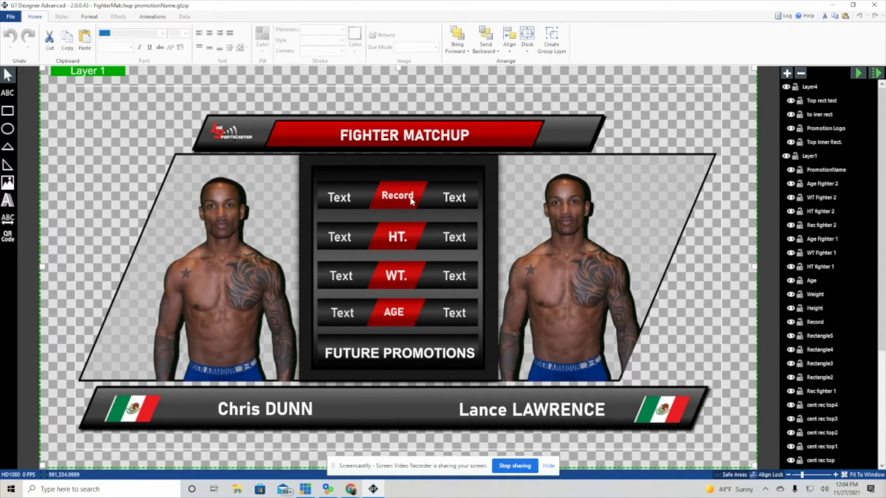
{"action": "left_click", "coordinate": [825, 337]}
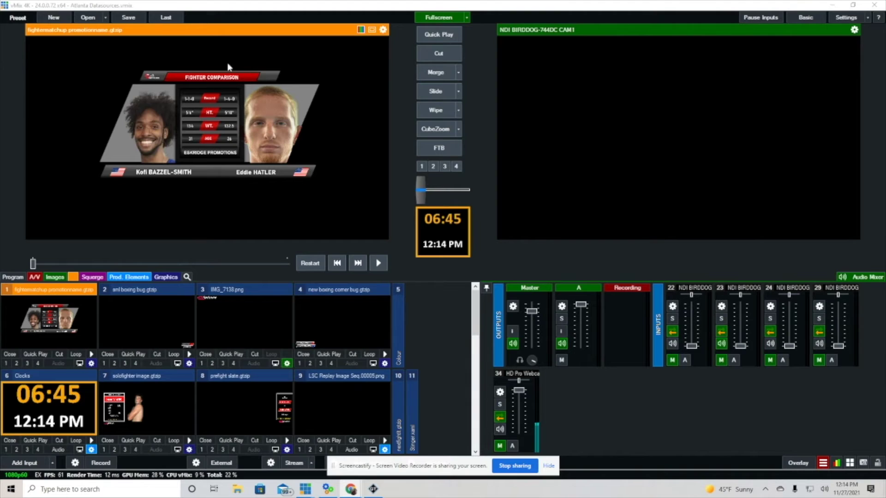
- Switch to vMix, open the Title Editor for the fightermatchup promotionname.gtzip input and check the data source binding of Age Fighter 2.Text
{"action": "right_click", "coordinate": [312, 52]}
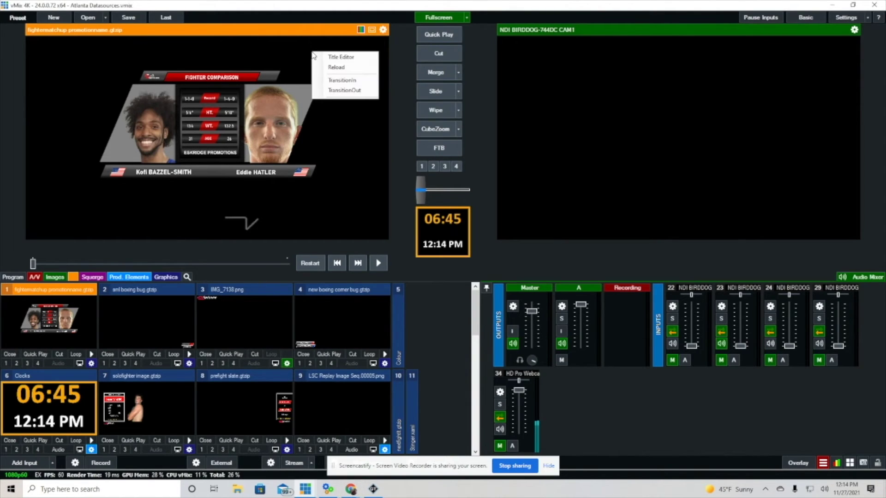
{"action": "left_click", "coordinate": [357, 56]}
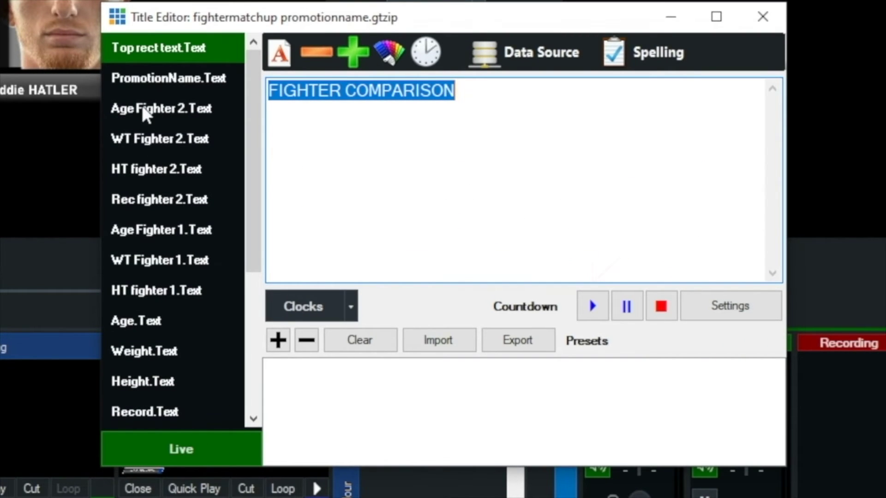
{"action": "left_click", "coordinate": [142, 105]}
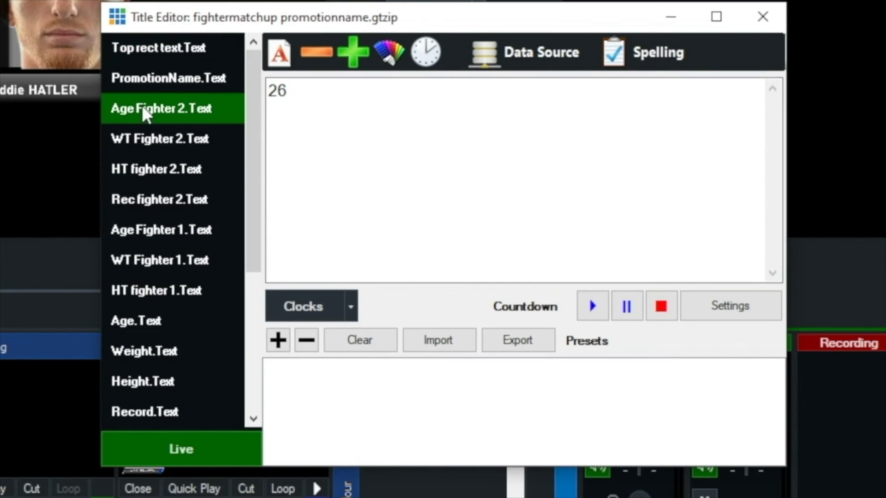
{"action": "left_click", "coordinate": [545, 52]}
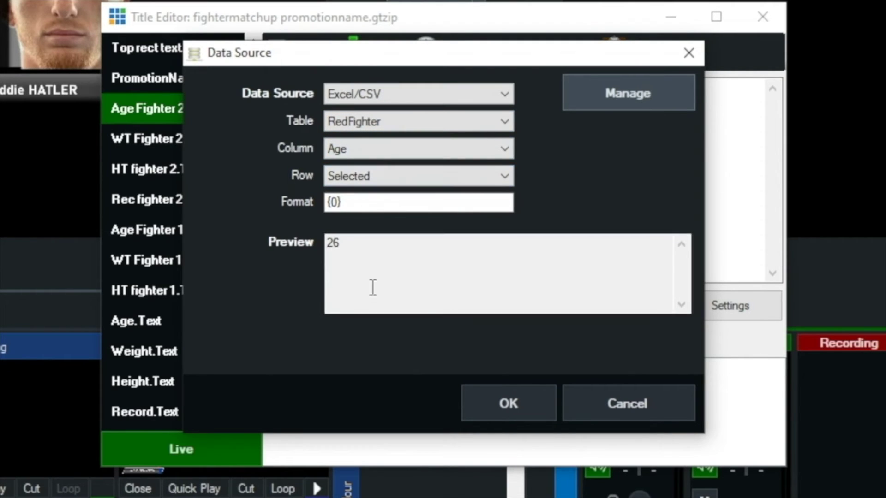
{"action": "left_click", "coordinate": [525, 402]}
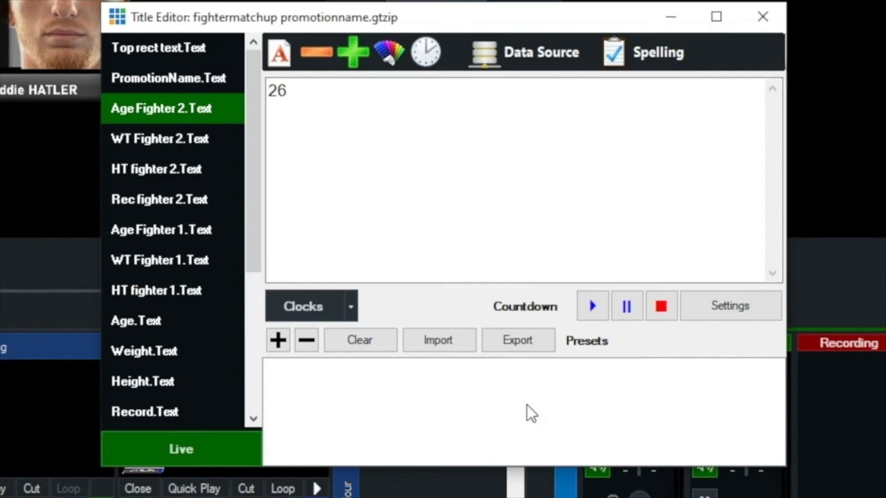
- Check the data source table and column assigned to the WT Fighter 2, HT fighter 2 and Rec fighter 2 text fields
{"action": "left_click", "coordinate": [175, 137]}
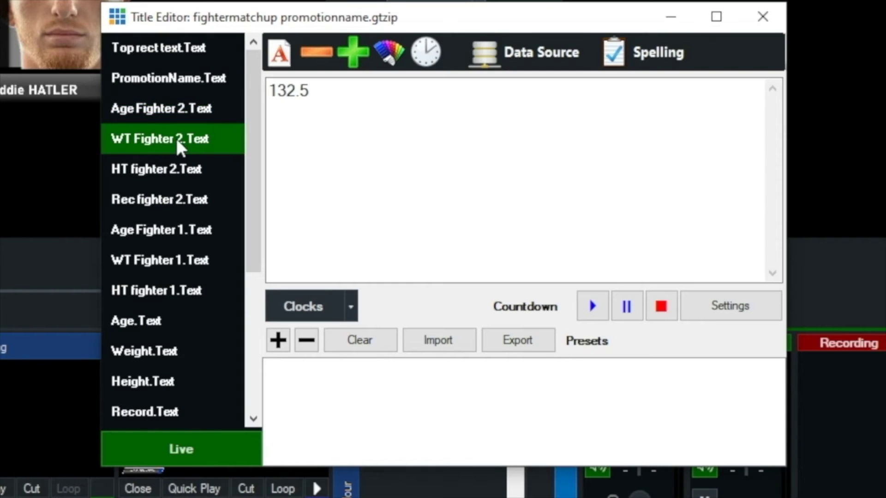
{"action": "left_click", "coordinate": [544, 50]}
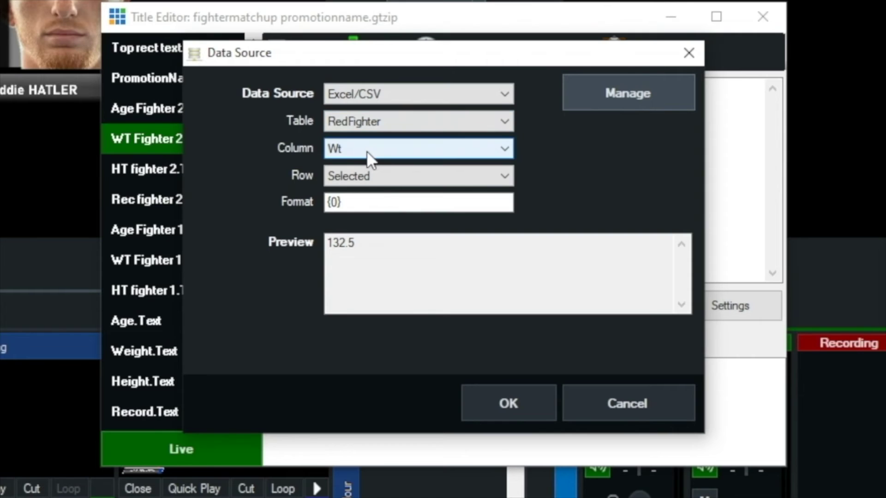
{"action": "left_click", "coordinate": [522, 402]}
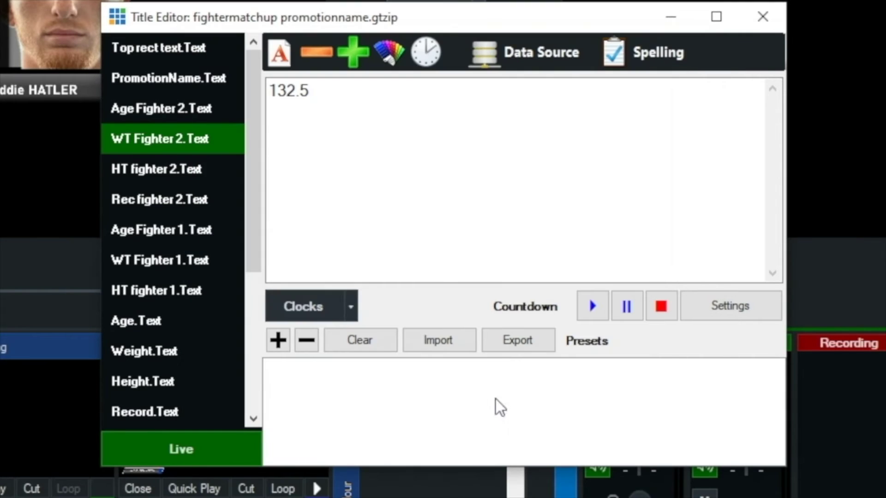
{"action": "left_click", "coordinate": [155, 171]}
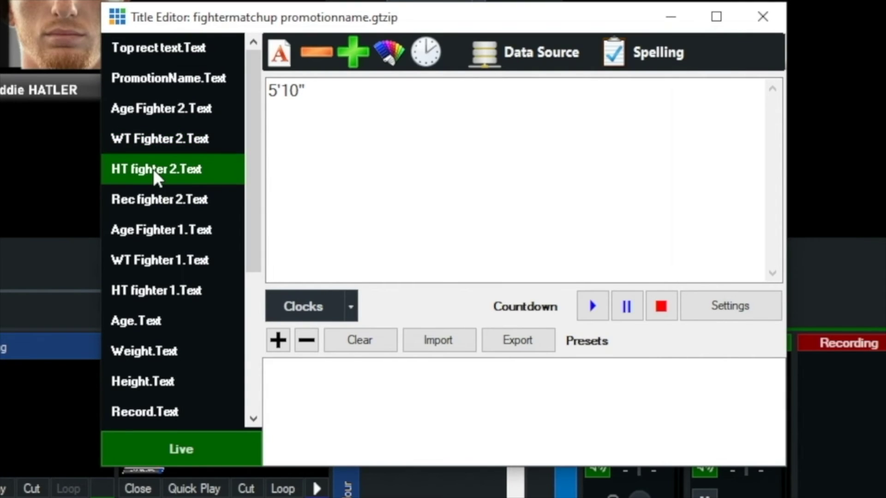
{"action": "left_click", "coordinate": [538, 61]}
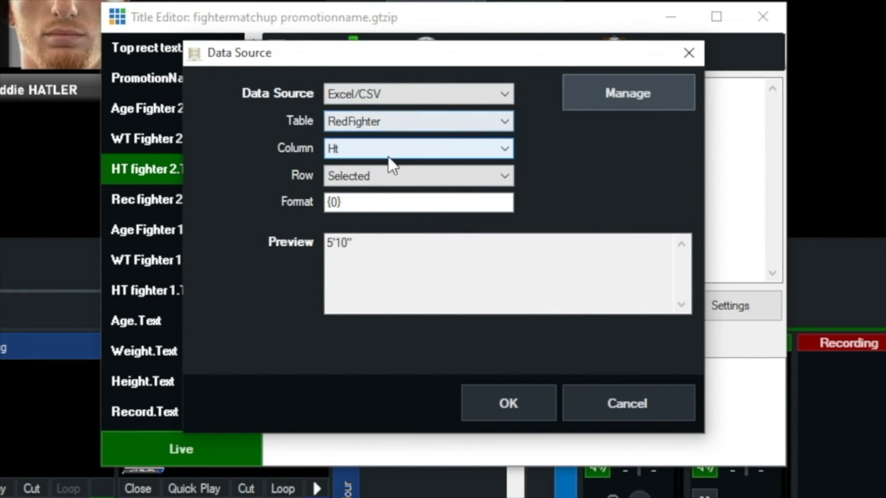
{"action": "left_click", "coordinate": [526, 405]}
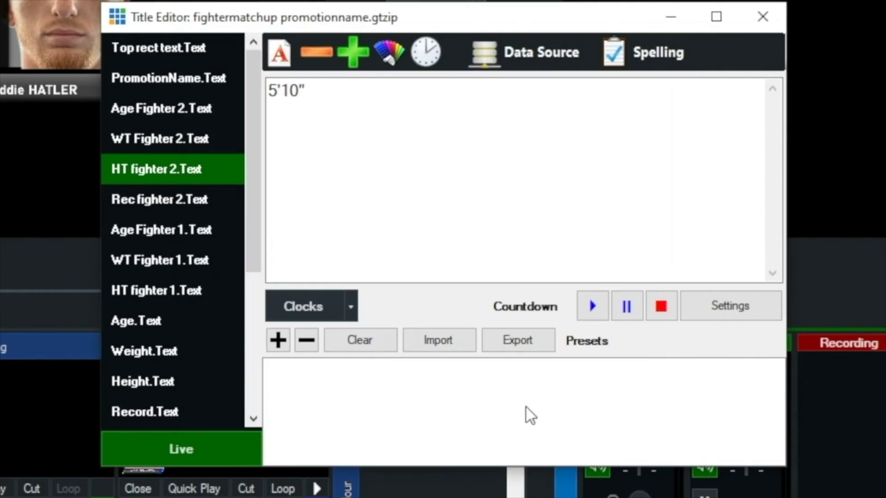
{"action": "left_click", "coordinate": [154, 200]}
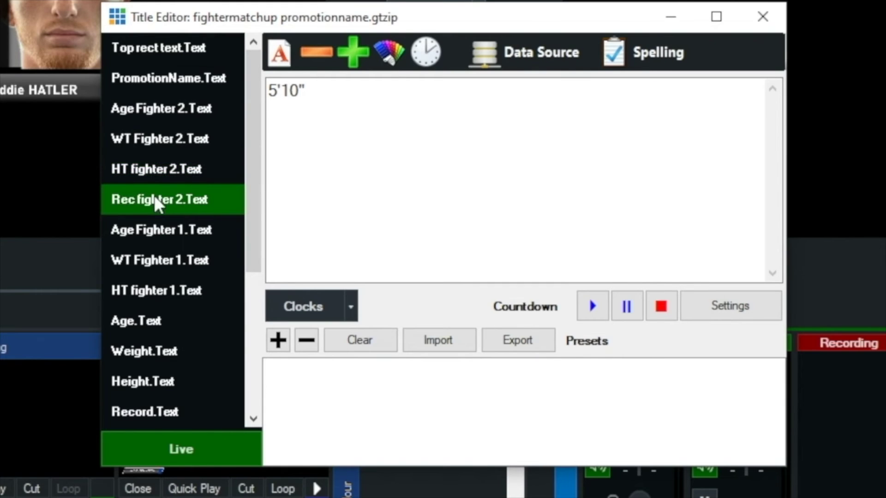
{"action": "left_click", "coordinate": [551, 57]}
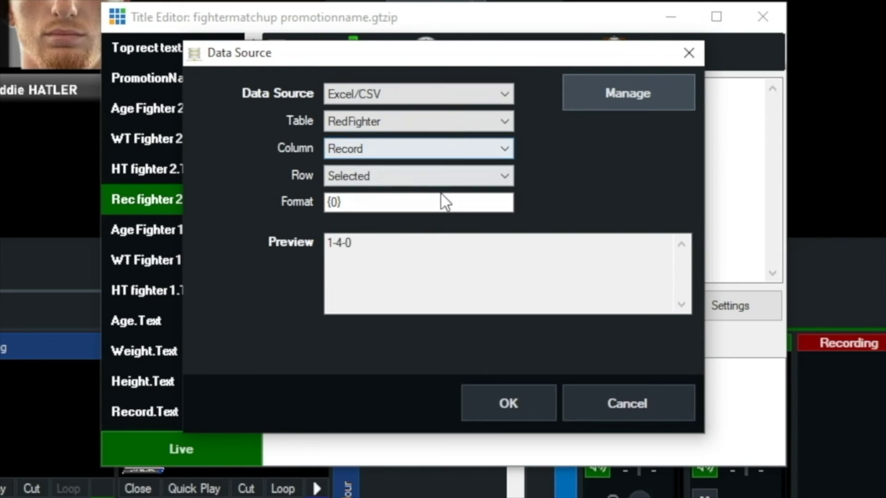
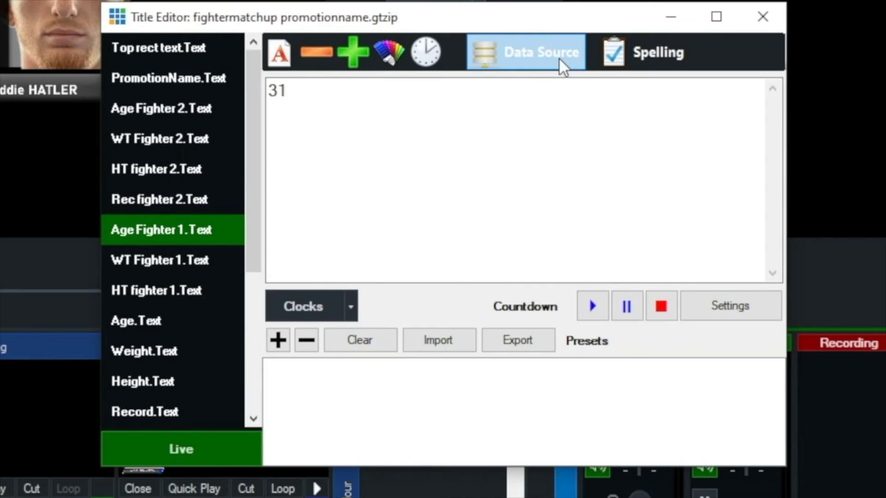
- Check the data source table and column assigned to fighter 1's age, weight, height and record text fields
{"action": "left_click", "coordinate": [559, 58]}
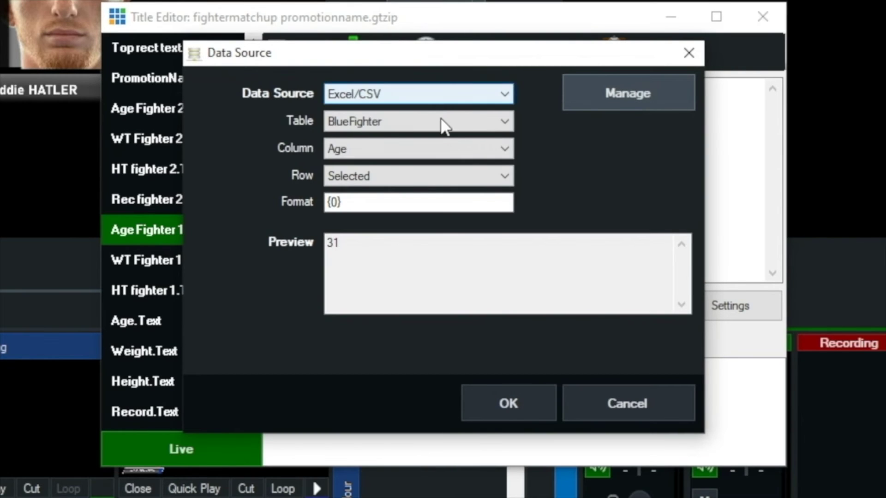
{"action": "left_click", "coordinate": [531, 415]}
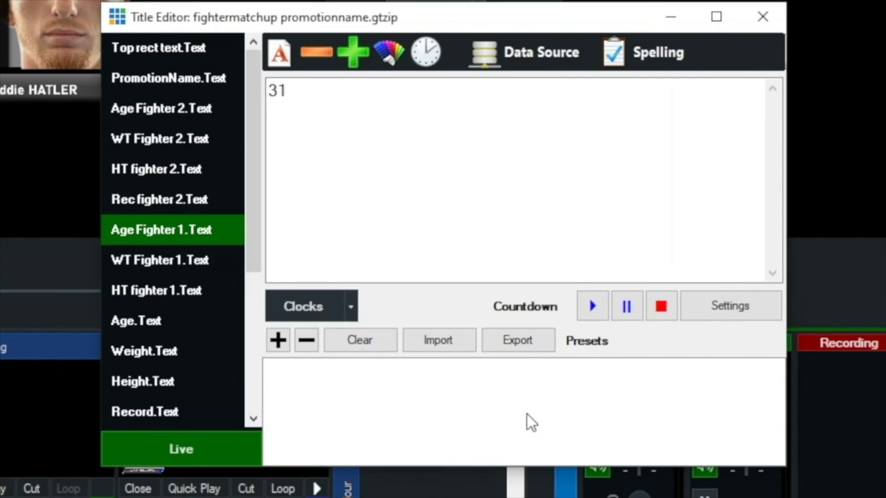
{"action": "left_click", "coordinate": [144, 255]}
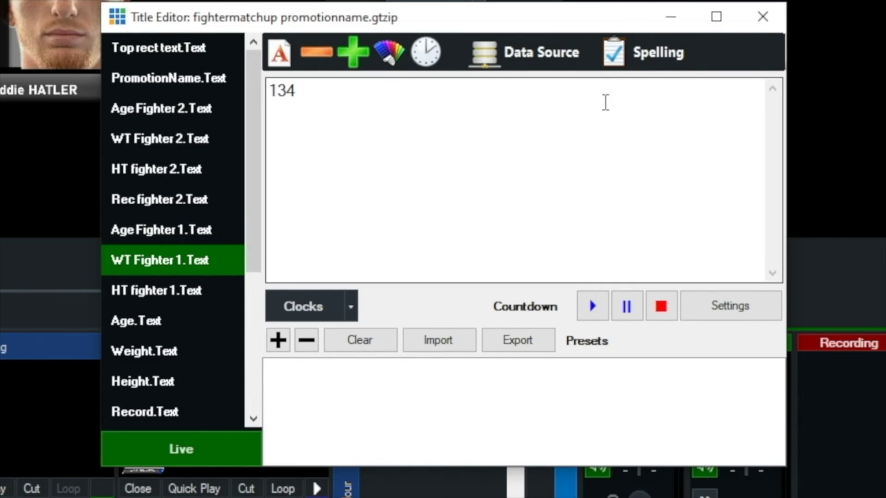
{"action": "left_click", "coordinate": [556, 64]}
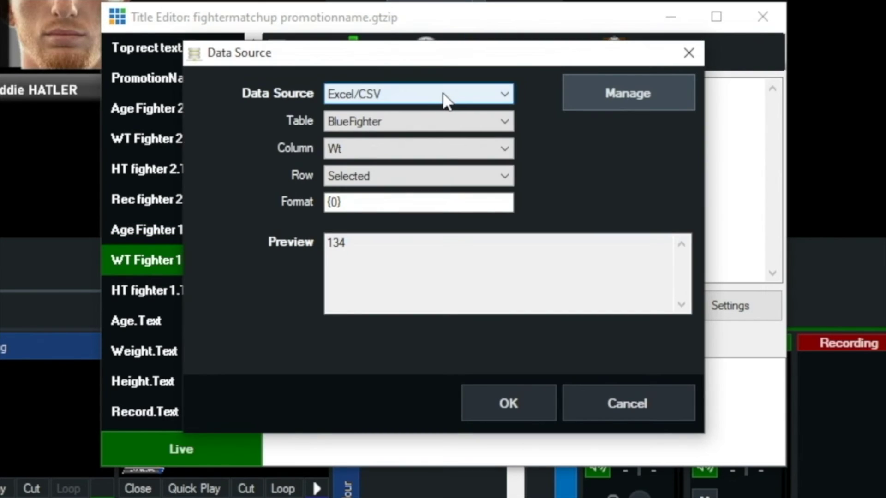
{"action": "left_click", "coordinate": [508, 405]}
{"action": "left_click", "coordinate": [150, 290]}
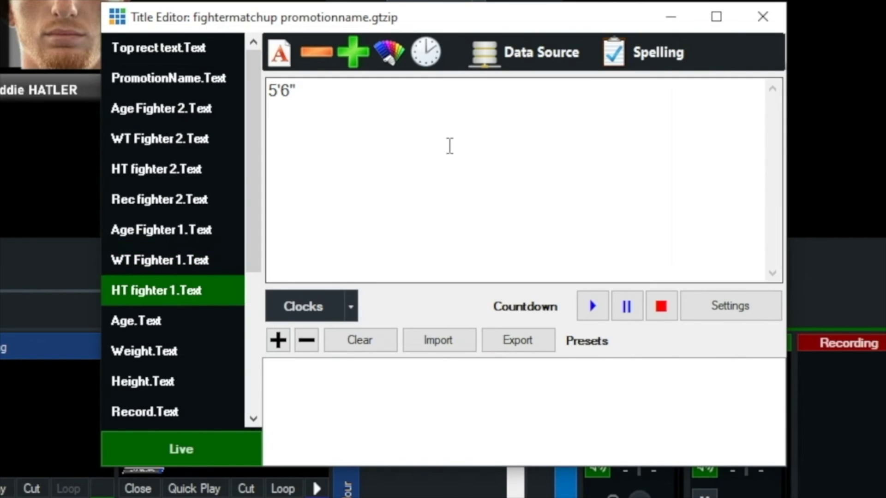
{"action": "left_click", "coordinate": [544, 64]}
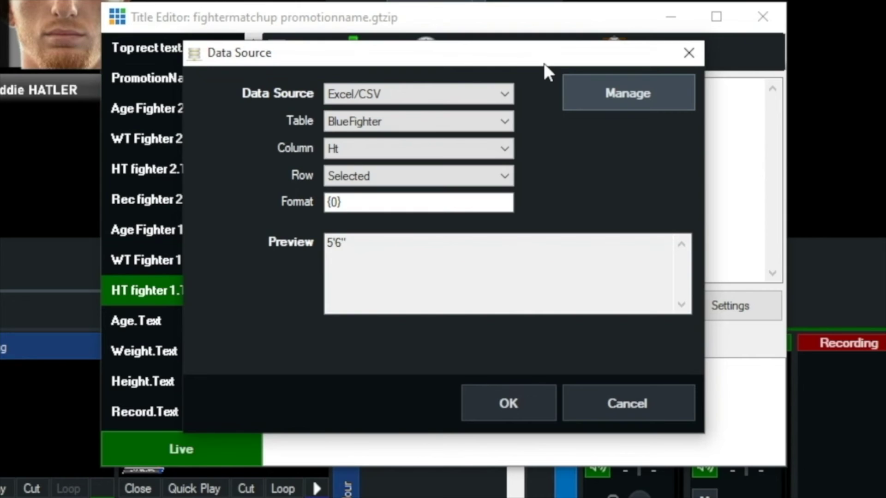
{"action": "left_click", "coordinate": [519, 412]}
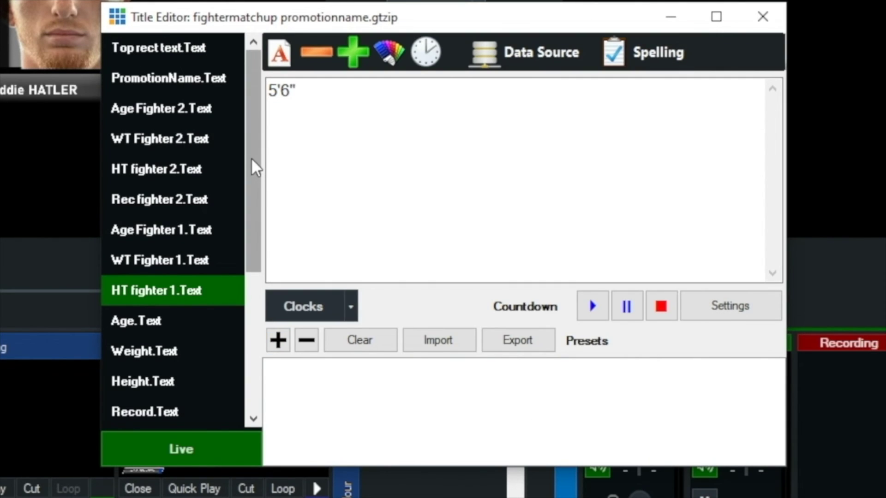
{"action": "left_click_drag", "start_coordinate": [252, 157], "coordinate": [248, 325]}
{"action": "left_click", "coordinate": [167, 205]}
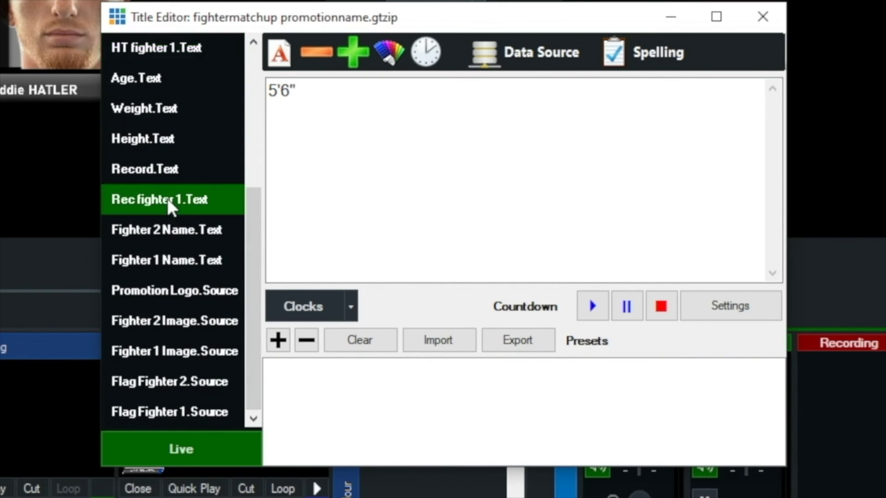
{"action": "left_click", "coordinate": [555, 48]}
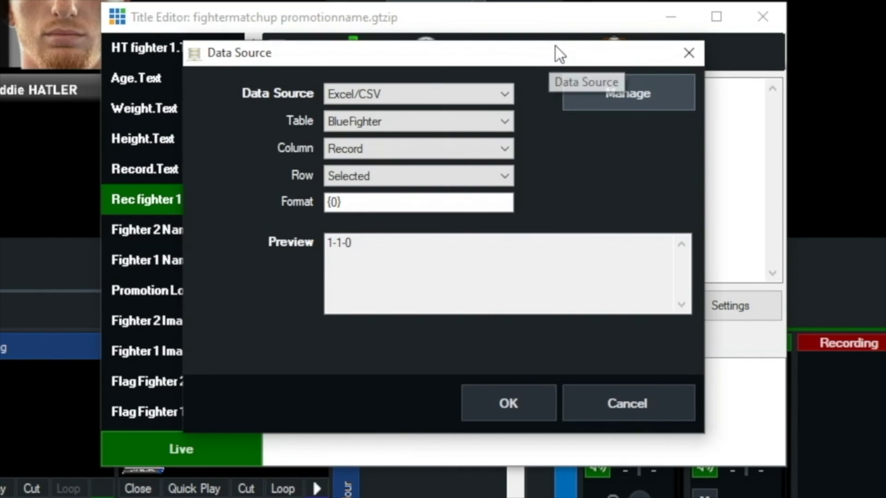
{"action": "left_click", "coordinate": [507, 404]}
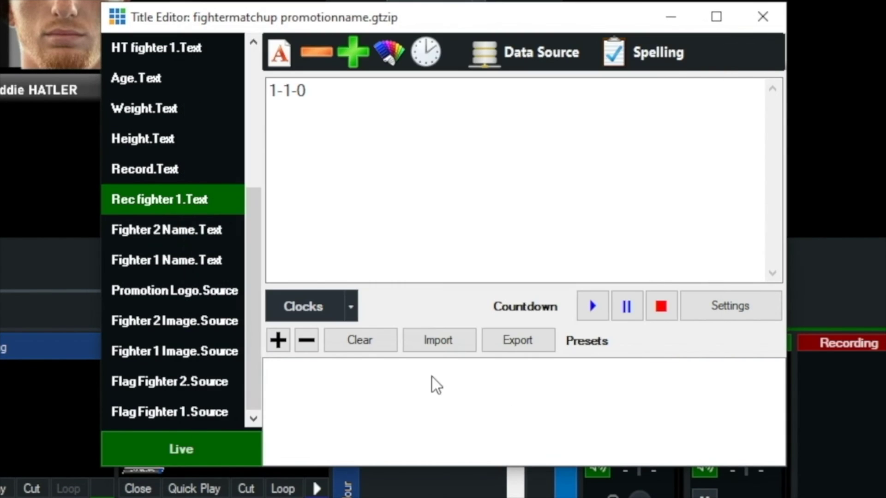
- Check the data source bindings of the Fighter 2 Name.Text and Fighter 1 Name.Text fields
{"action": "left_click", "coordinate": [162, 229]}
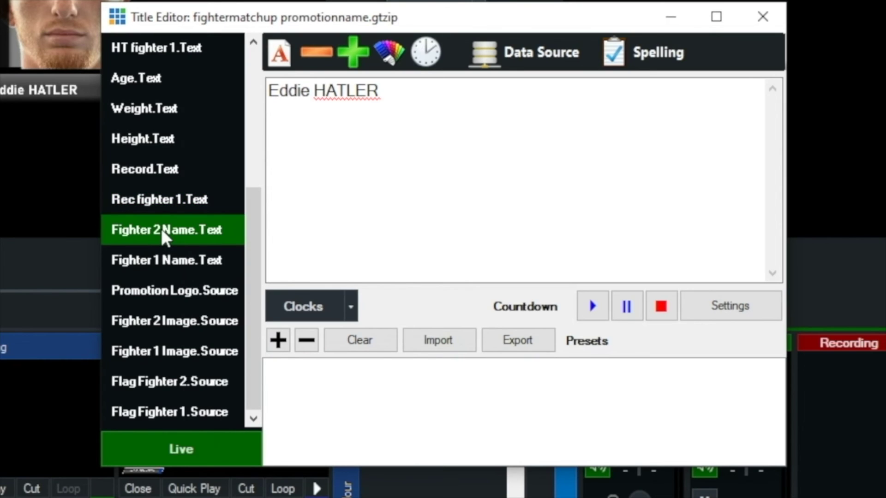
{"action": "left_click", "coordinate": [540, 55]}
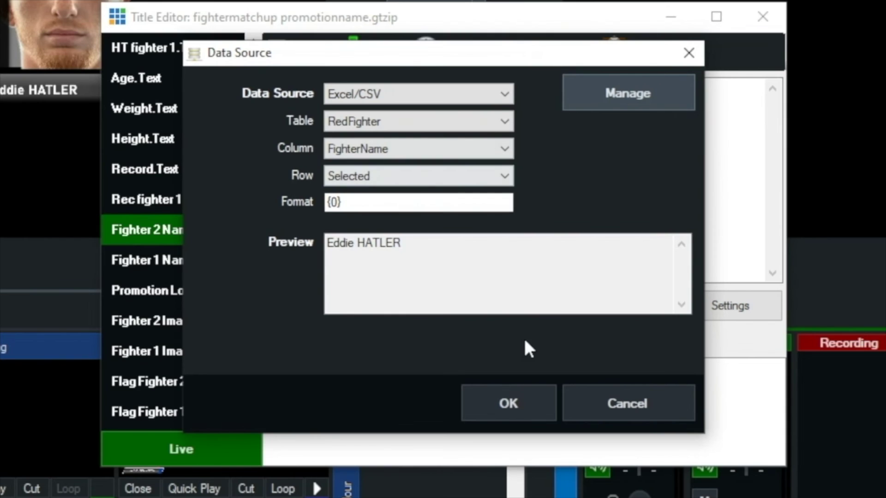
{"action": "left_click", "coordinate": [514, 411]}
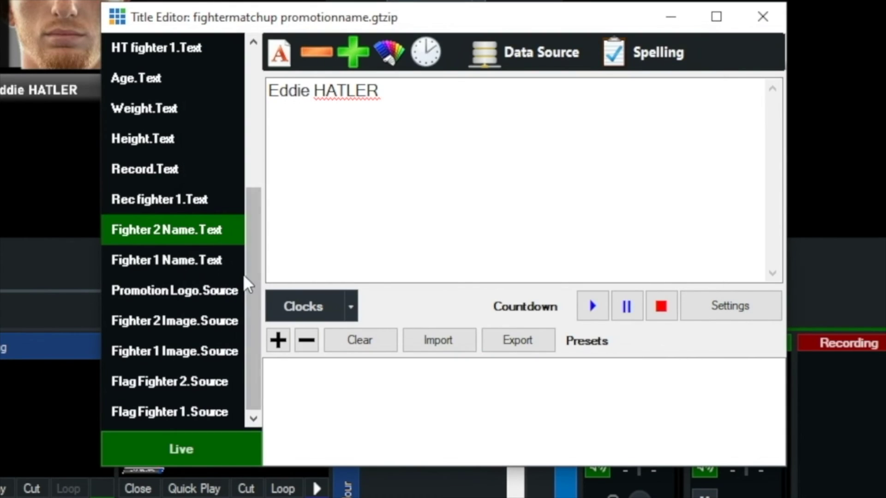
{"action": "left_click", "coordinate": [152, 256]}
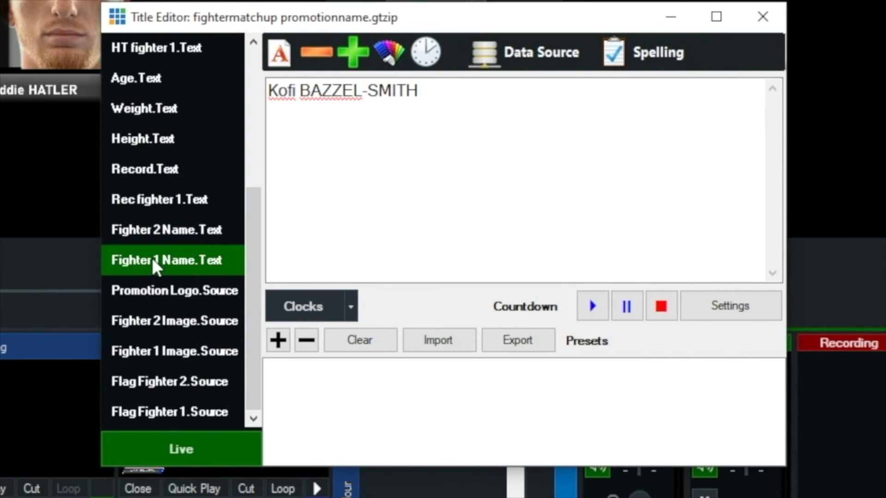
{"action": "left_click", "coordinate": [539, 55]}
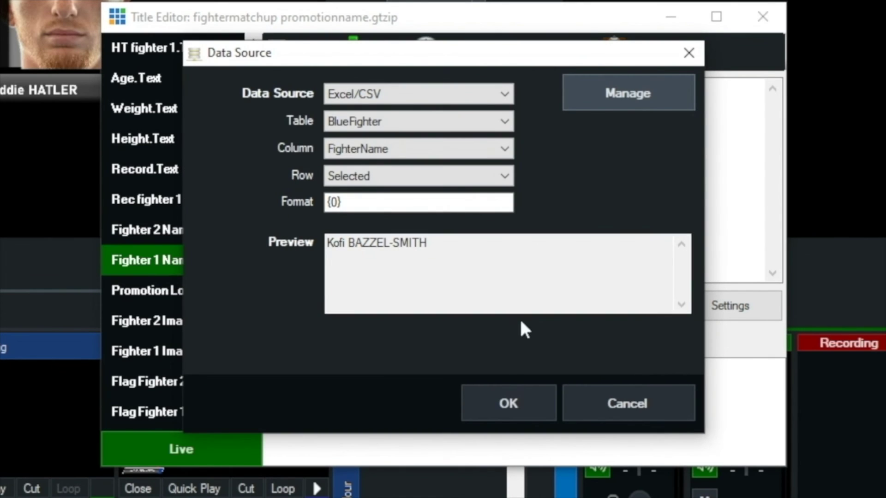
{"action": "left_click", "coordinate": [513, 401]}
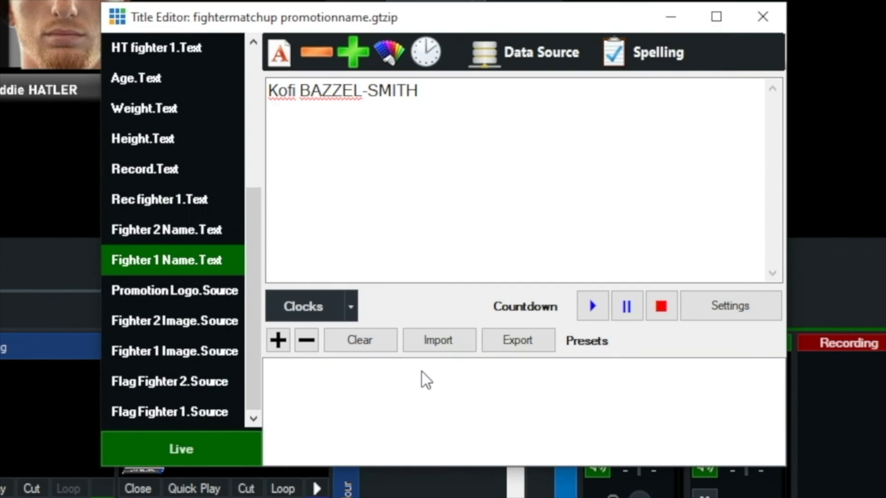
- Check whether the Promotion Logo.Source image field is bound to a data source
{"action": "left_click", "coordinate": [154, 291]}
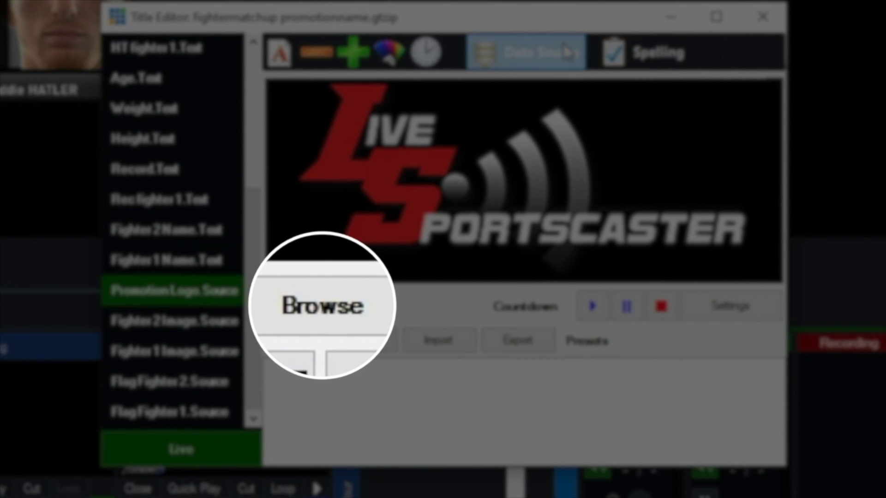
{"action": "left_click", "coordinate": [564, 52]}
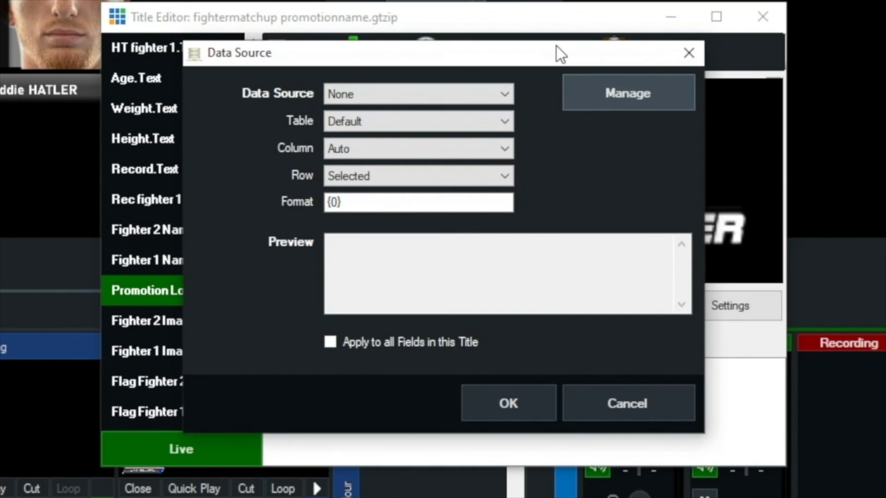
{"action": "left_click", "coordinate": [524, 400]}
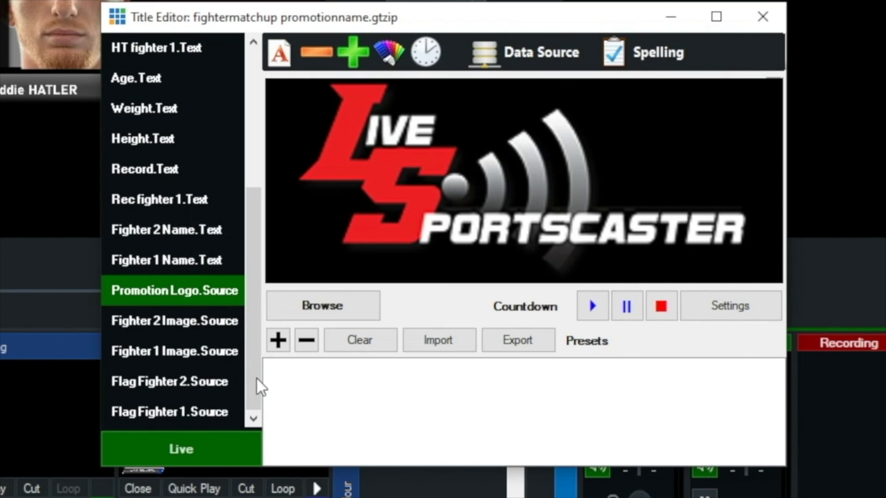
- Check the data source table and column assigned to the Fighter 2 Image.Source and Fighter 1 Image.Source fields
{"action": "left_click", "coordinate": [144, 319]}
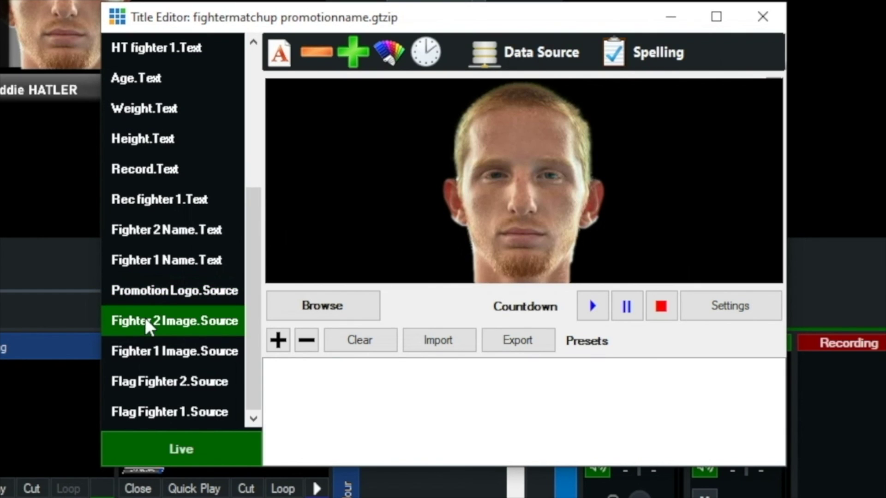
{"action": "left_click", "coordinate": [548, 51]}
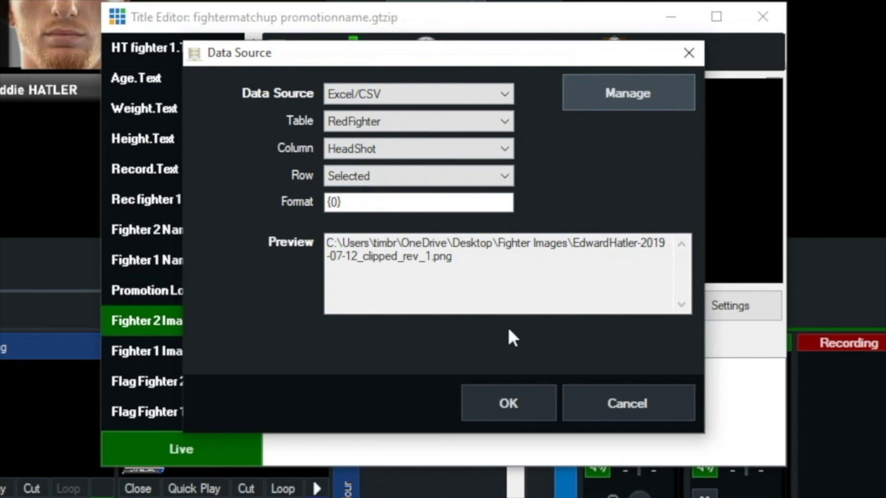
{"action": "left_click", "coordinate": [511, 413]}
{"action": "left_click", "coordinate": [154, 349]}
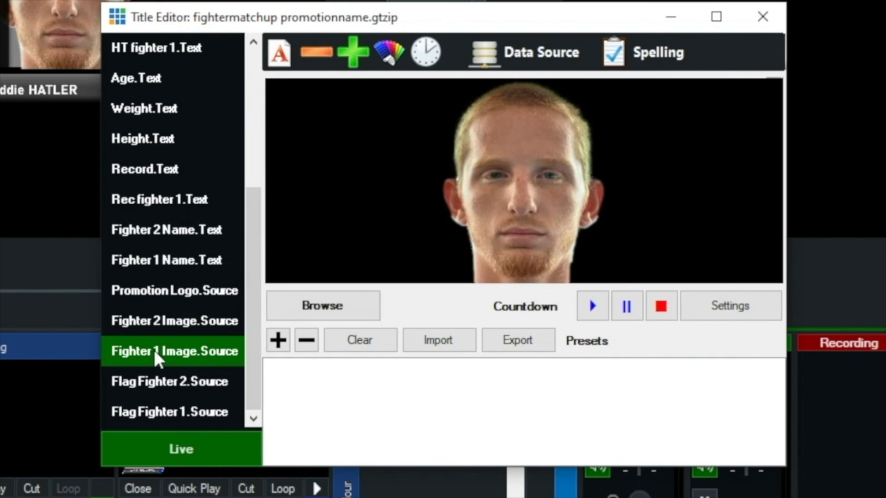
{"action": "left_click", "coordinate": [542, 52]}
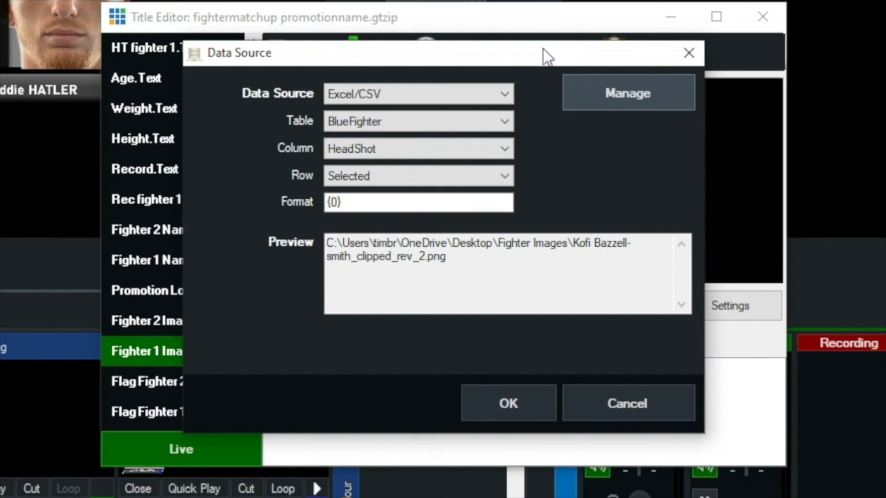
{"action": "left_click", "coordinate": [525, 408]}
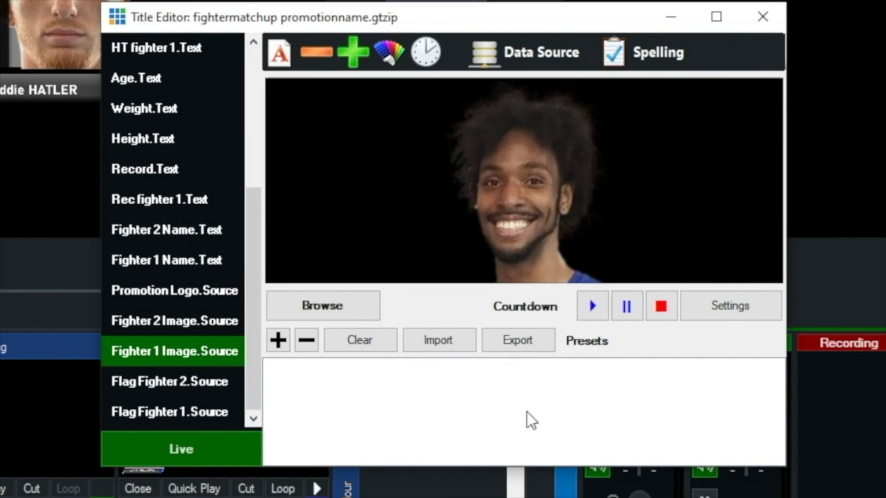
- Check the data source binding of the Flag Fighter 2.Source image field
{"action": "left_click", "coordinate": [151, 382]}
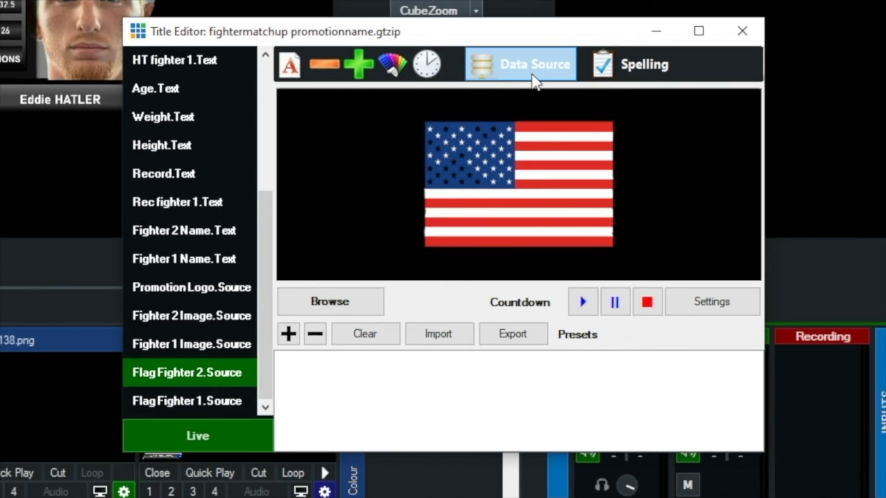
{"action": "left_click", "coordinate": [534, 52]}
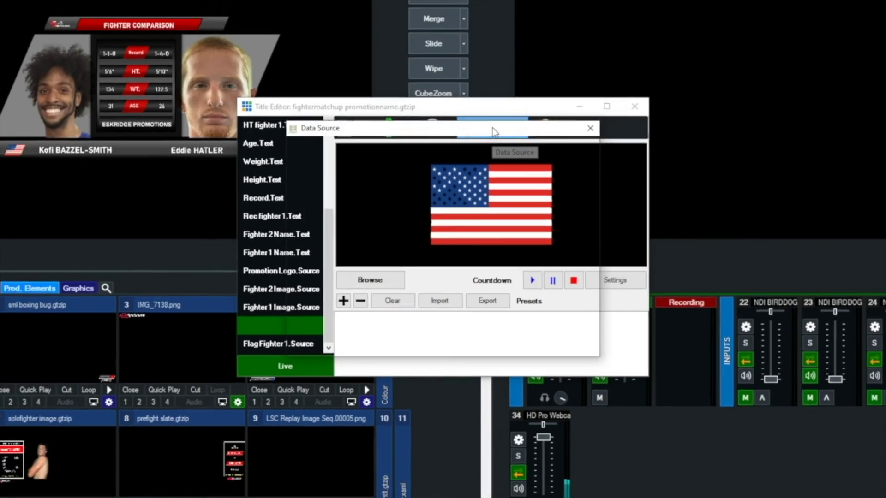